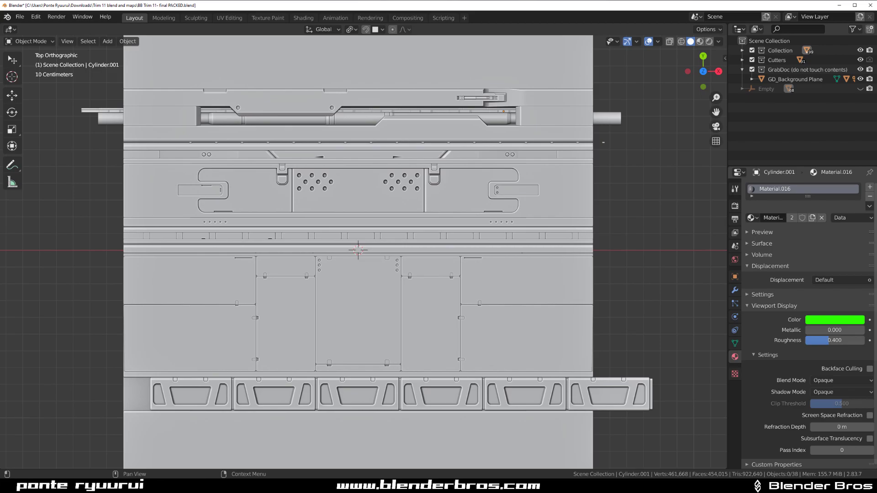
pyautogui.moveTo(344, 327); pyautogui.dragTo(358, 234, button='middle')
pyautogui.moveTo(384, 268); pyautogui.dragTo(356, 242, button='middle')
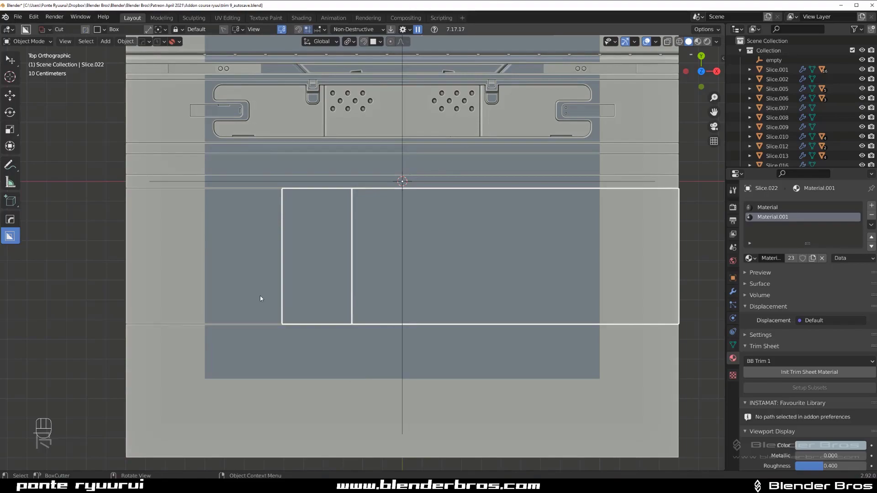
# Draw BoxCutter box shapes for the panels on the trim plate and mirror them across the centre
pyautogui.moveTo(206, 178); pyautogui.dragTo(406, 212)
pyautogui.hotkey('ctrl', 'z')
pyautogui.scroll(1, 437, 332)
pyautogui.moveTo(325, 314); pyautogui.dragTo(543, 338)
pyautogui.hotkey('alt', 'x')
pyautogui.click(314, 152)
pyautogui.scroll(-1, 411, 256)
pyautogui.moveTo(152, 173)
pyautogui.mouseDown()
pyautogui.moveTo(437, 256)
pyautogui.moveTo(672, 254)
pyautogui.mouseUp()
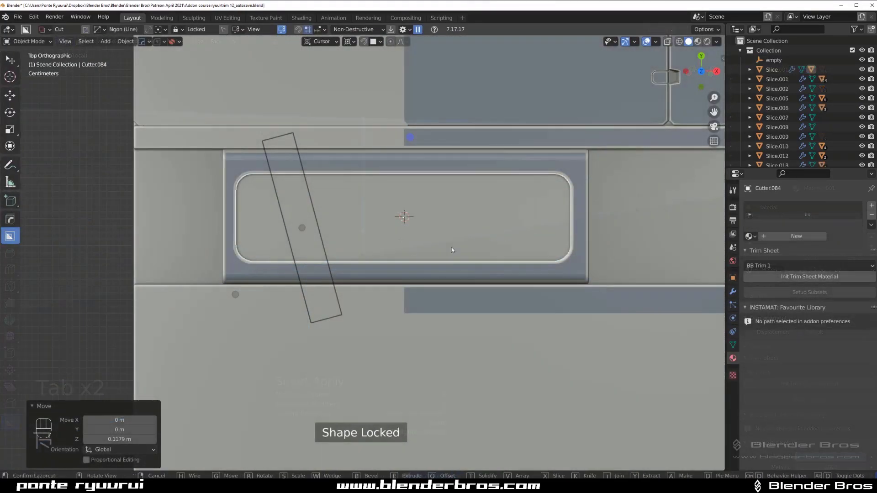
# Split the rounded recess with mirrored slanted bars and cut a trapezoid recess between them
pyautogui.press('q')
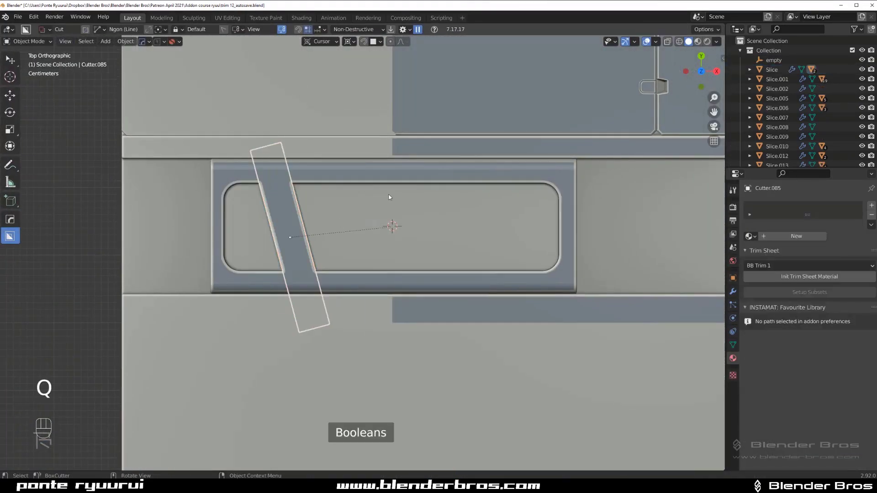
pyautogui.hotkey('alt', 'x')
pyautogui.press('q')
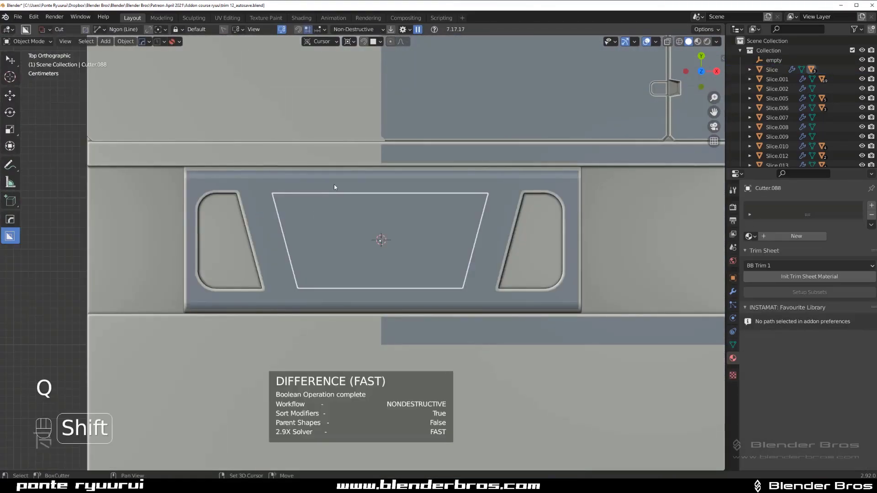
# Draw a knife box about 0.353 by 0.066 across the upper edge of the central trapezoid recess
pyautogui.moveTo(211, 177); pyautogui.dragTo(531, 247)
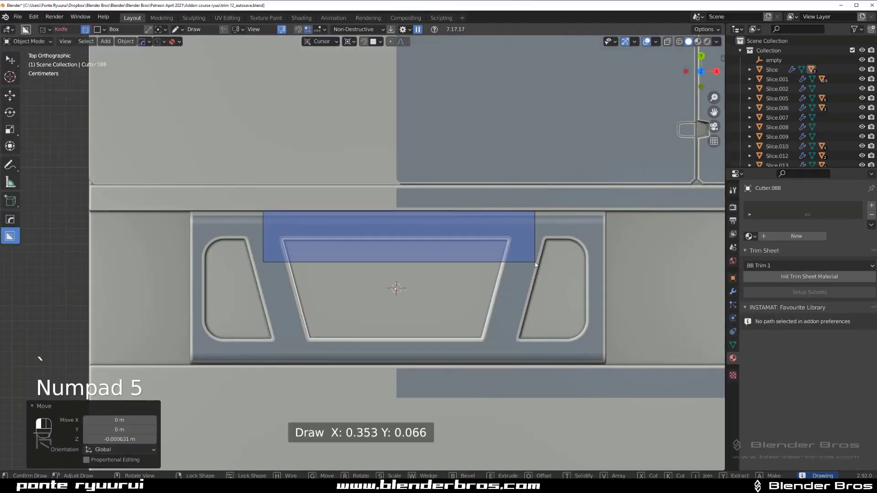
pyautogui.press('d')
pyautogui.press('d')
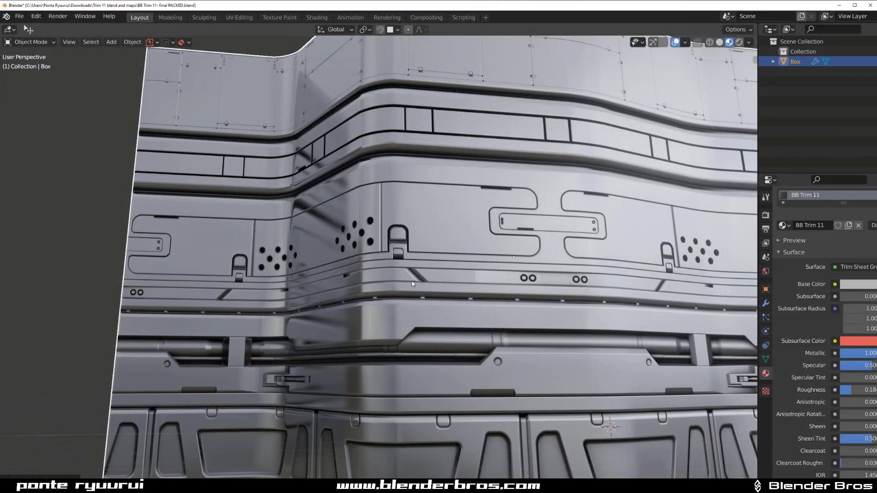
pyautogui.moveTo(412, 281); pyautogui.dragTo(382, 211, button='middle')
pyautogui.scroll(5, 487, 269)
pyautogui.keyDown('shift'); pyautogui.moveTo(488, 270); pyautogui.dragTo(413, 227, button='middle'); pyautogui.keyUp('shift')
pyautogui.moveTo(413, 227); pyautogui.dragTo(437, 255, button='middle')
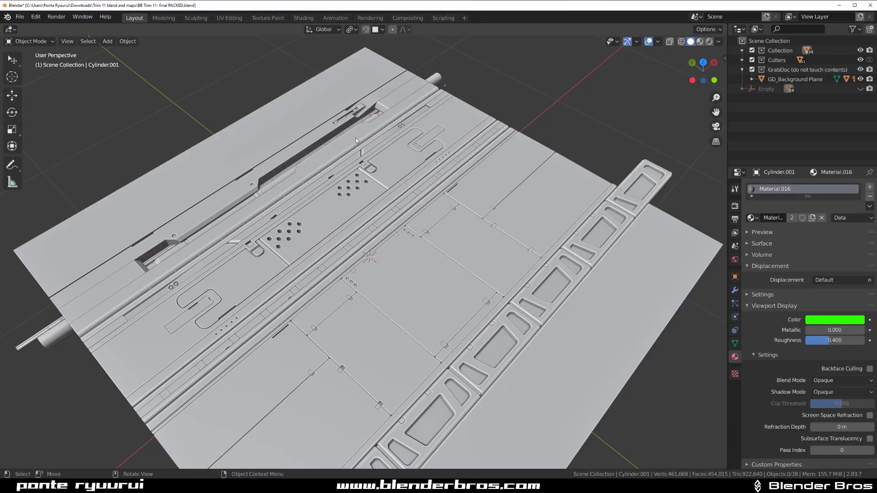
pyautogui.moveTo(429, 274); pyautogui.dragTo(369, 276, button='middle')
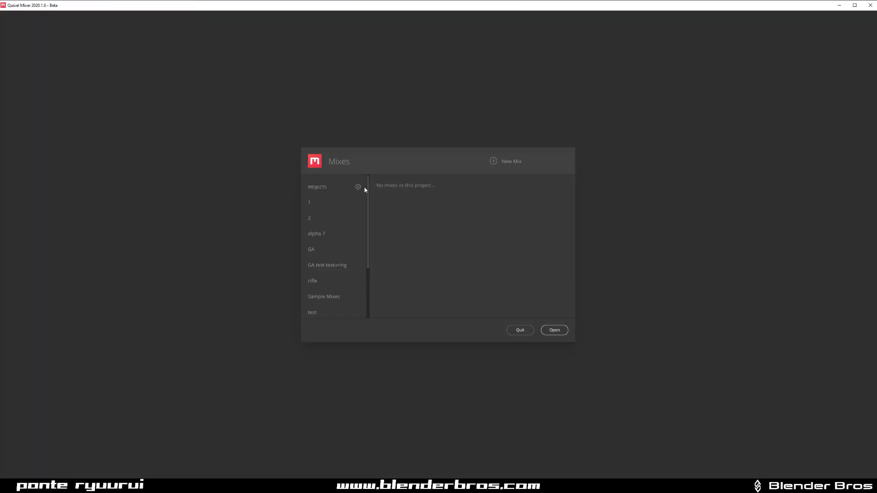
# Switch to Quixel Mixer, add a project for the trim, and create a new 4096 px mix named T-11
pyautogui.click(358, 187)
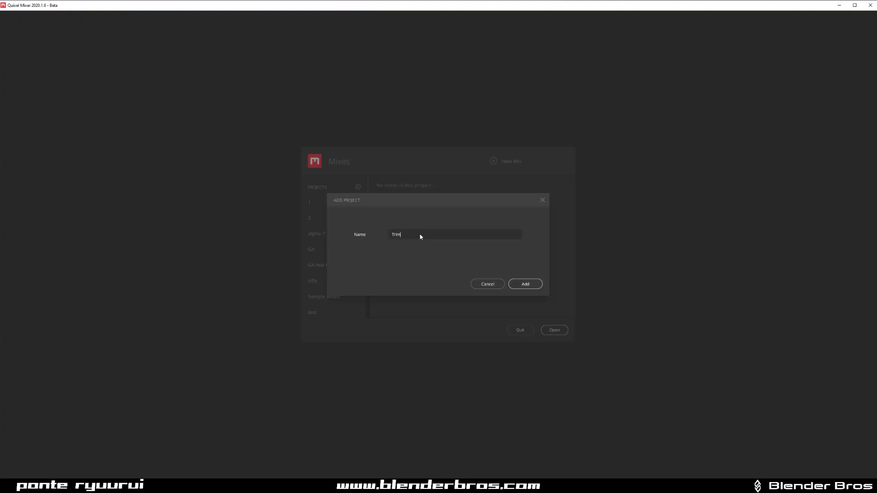
pyautogui.click(526, 285)
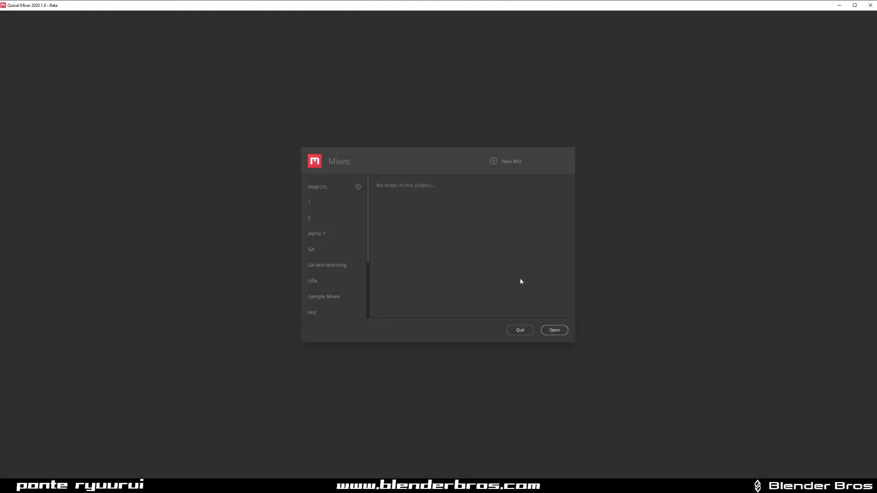
pyautogui.click(505, 162)
pyautogui.write('T1')
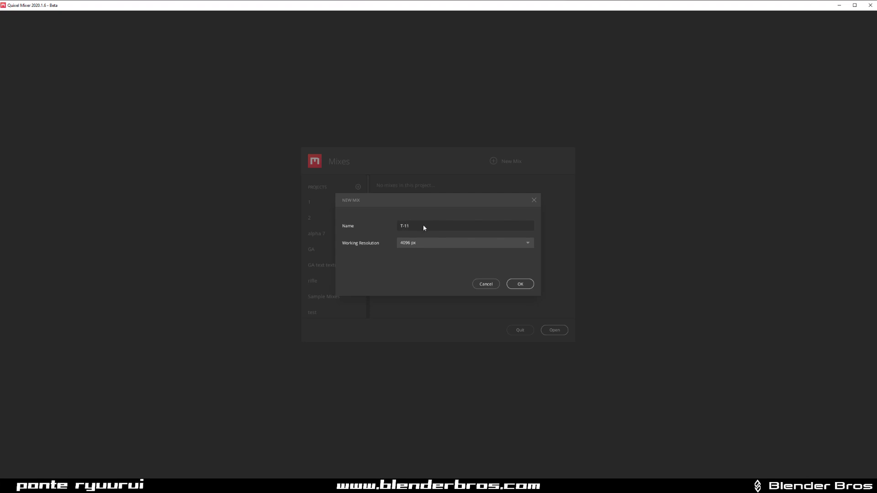
pyautogui.click(521, 284)
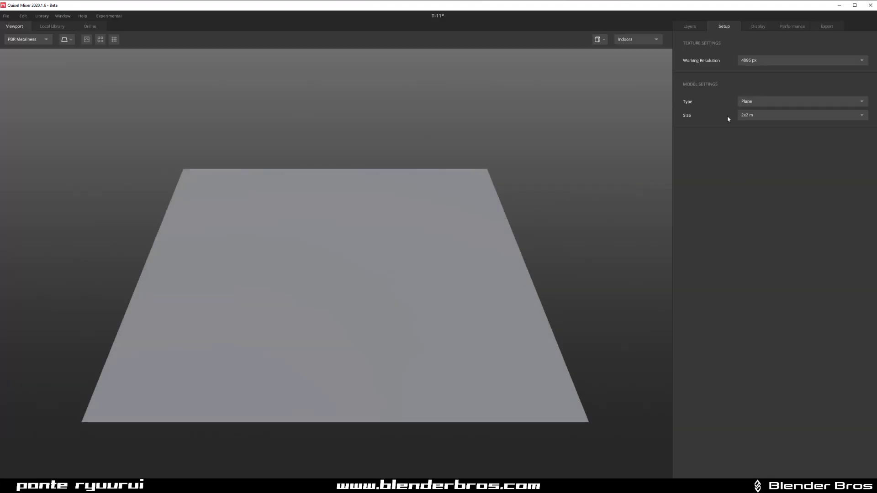
# Load BB Trim 11_normals.png as the base layer's normals map
pyautogui.click(692, 26)
pyautogui.click(828, 126)
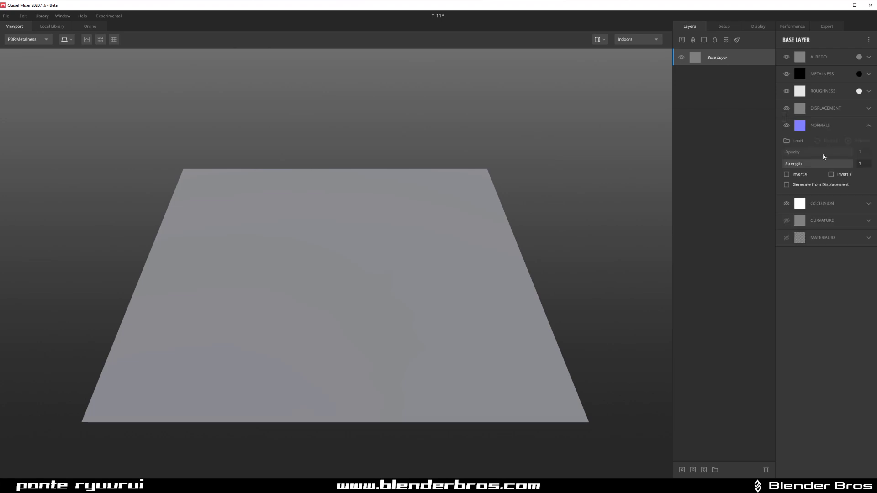
pyautogui.click(796, 141)
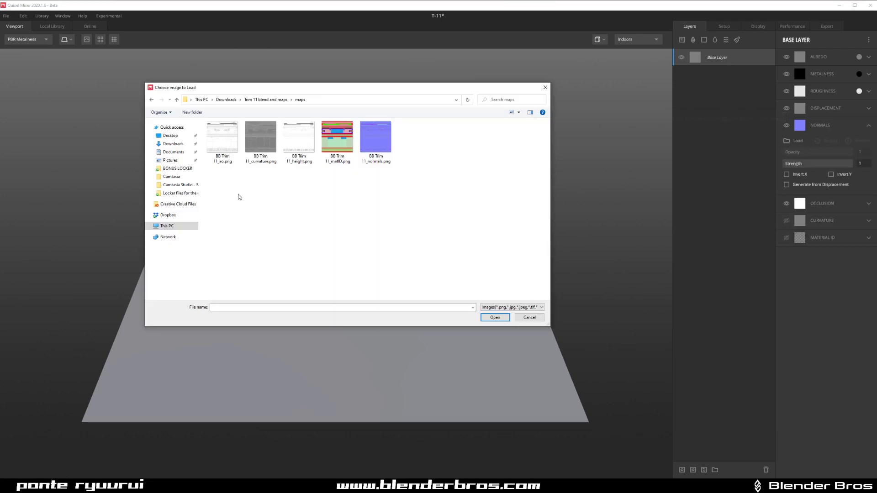
pyautogui.click(376, 139)
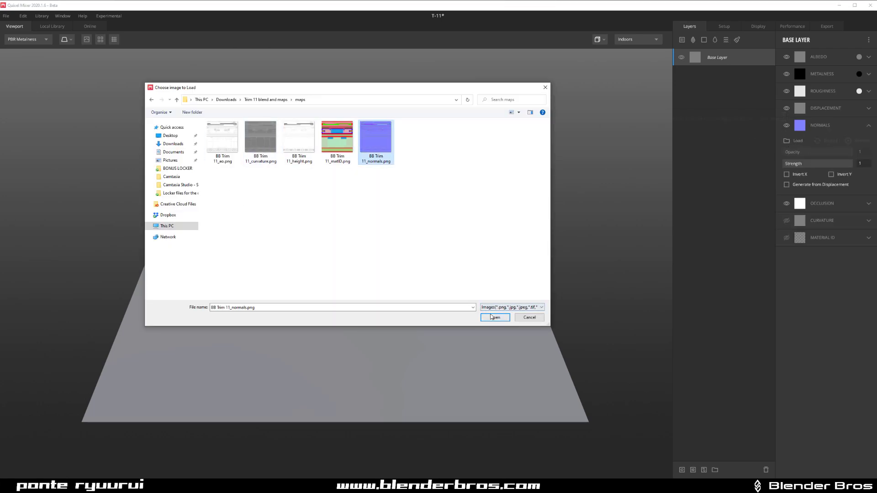
pyautogui.click(492, 317)
# Load BB Trim 11_ao.png as the base layer's occlusion map
pyautogui.click(833, 202)
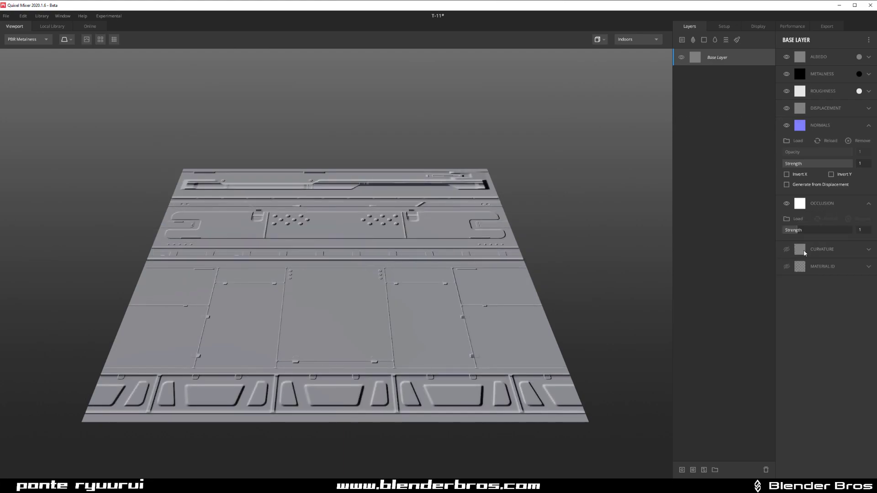
pyautogui.click(791, 221)
pyautogui.click(222, 141)
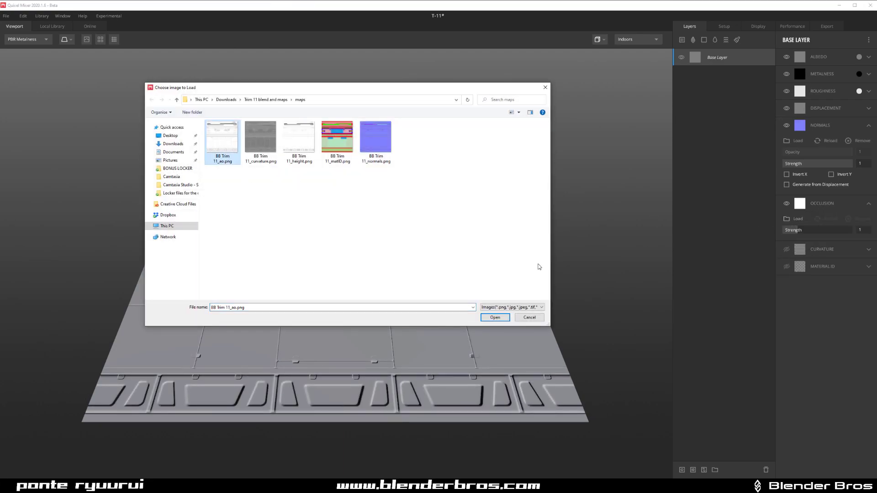
pyautogui.click(505, 320)
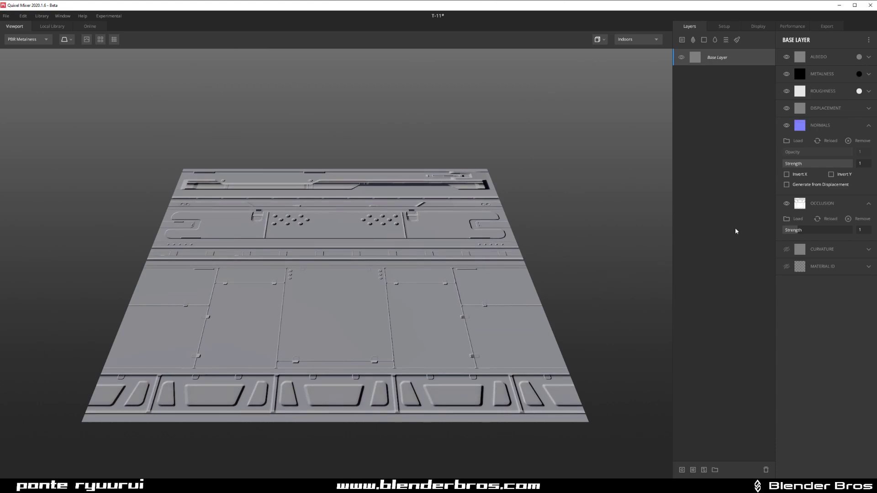
# Load BB Trim 11_curvature.png as the base layer's curvature map
pyautogui.click(824, 250)
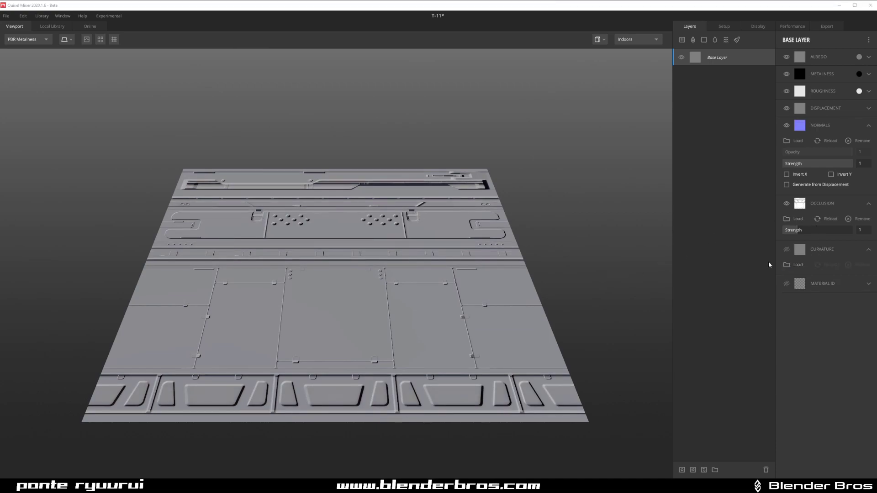
pyautogui.click(785, 265)
pyautogui.click(260, 138)
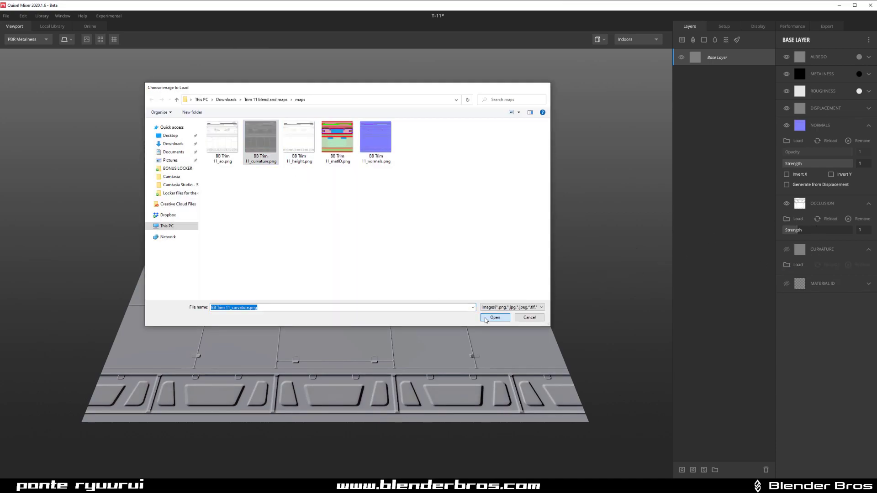
pyautogui.click(494, 317)
# Load BB Trim 11_matID.png as the base layer's material ID map
pyautogui.click(792, 303)
pyautogui.click(337, 137)
pyautogui.click(495, 318)
# Filter the local library to smart materials and add the black Worn Painted material above the base layer
pyautogui.moveTo(372, 182); pyautogui.dragTo(378, 265)
pyautogui.moveTo(378, 266); pyautogui.dragTo(430, 244, button='middle')
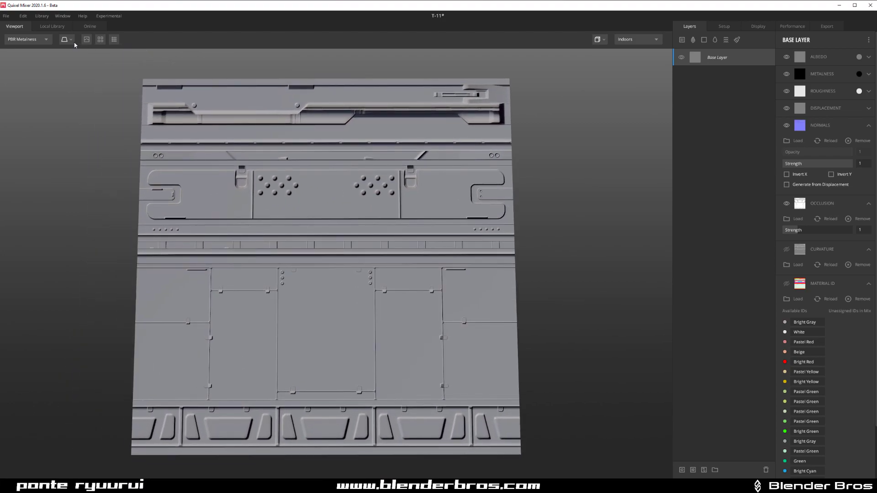
pyautogui.click(53, 26)
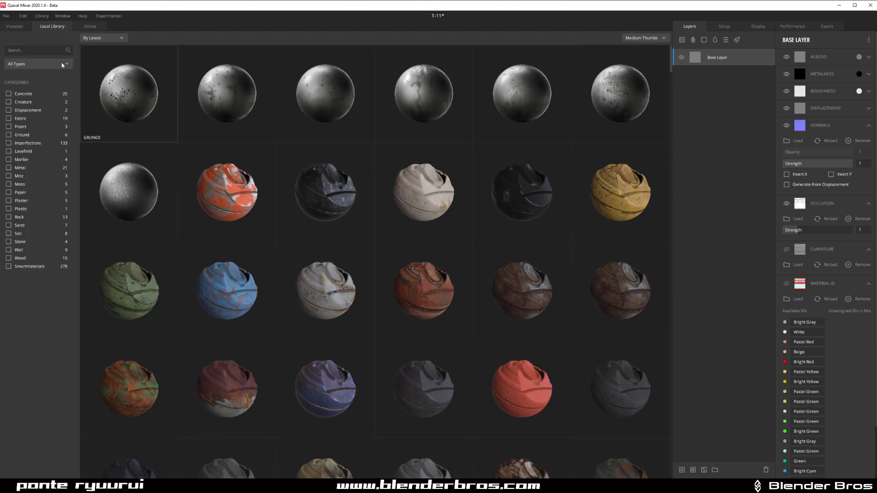
pyautogui.click(62, 64)
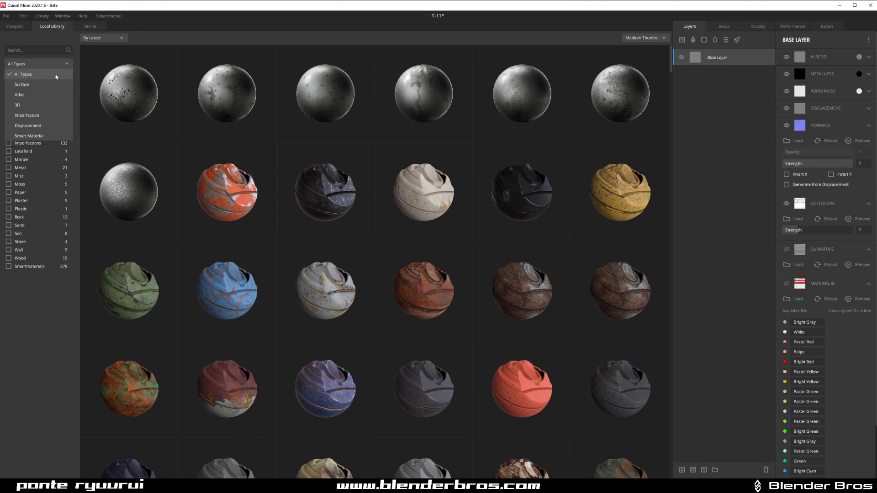
pyautogui.click(51, 135)
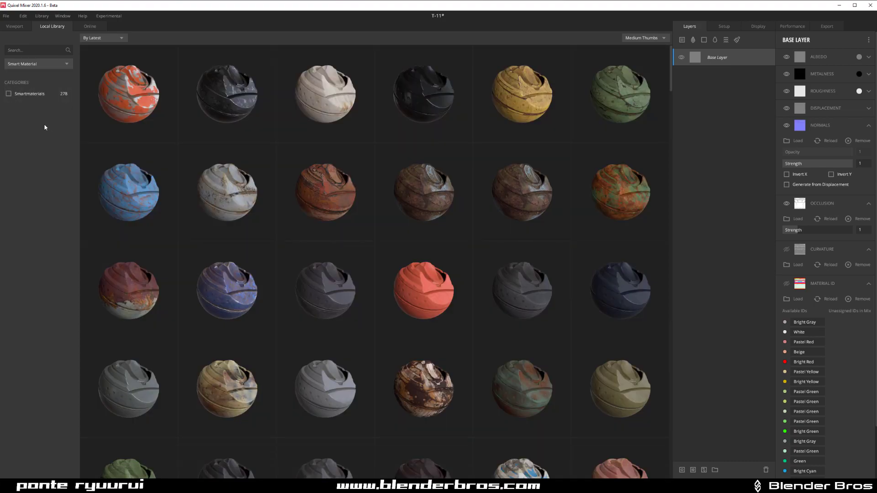
pyautogui.click(212, 99)
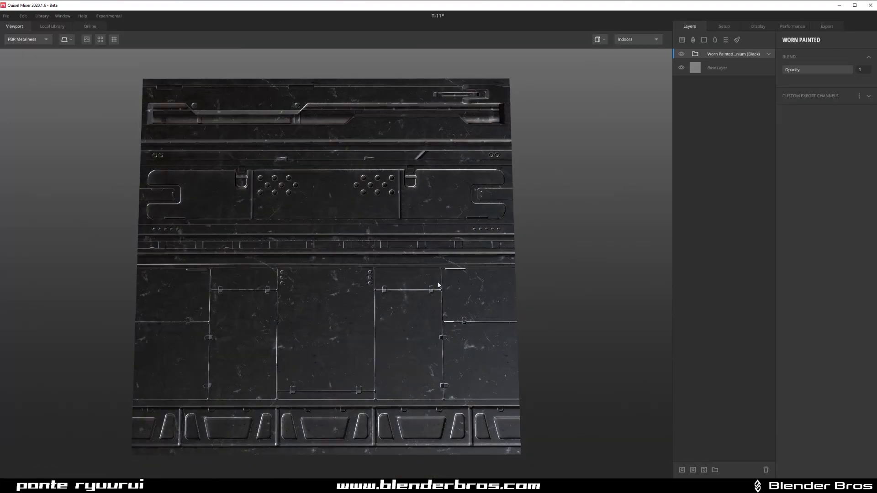
# Add a material ID mask to the black Worn Painted layer and limit it to the Bright Red areas
pyautogui.moveTo(438, 285); pyautogui.dragTo(541, 194)
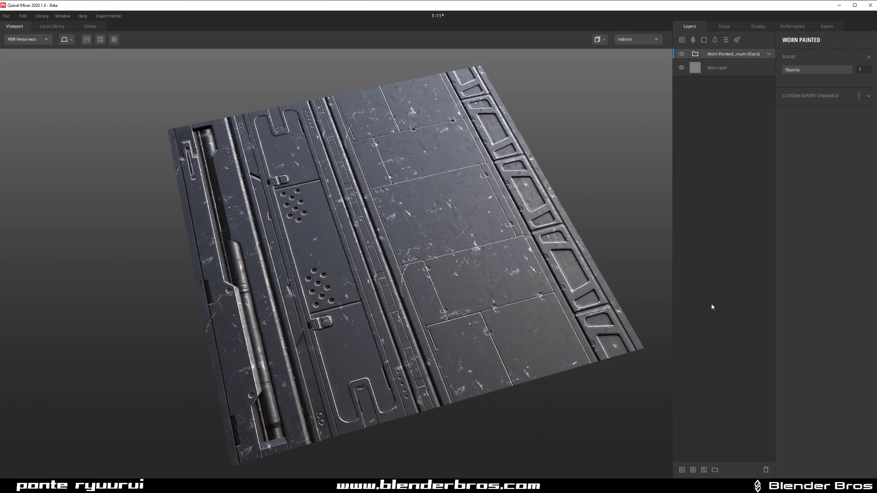
pyautogui.click(693, 471)
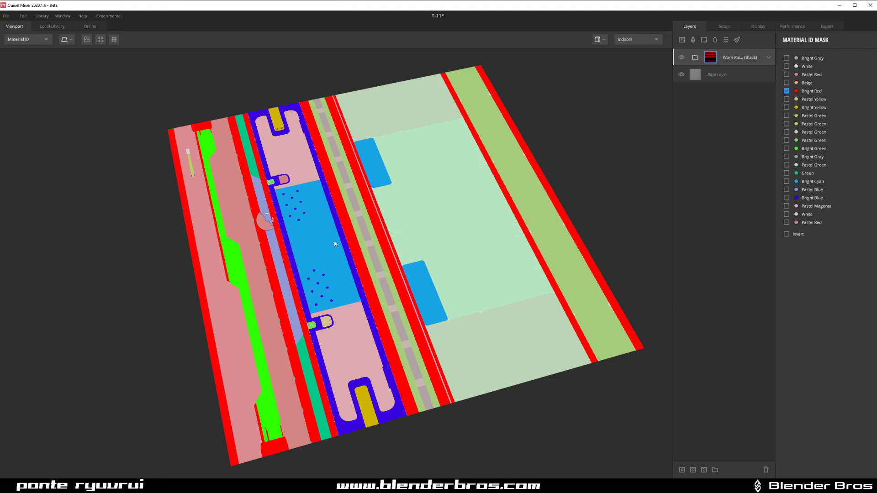
pyautogui.click(173, 142)
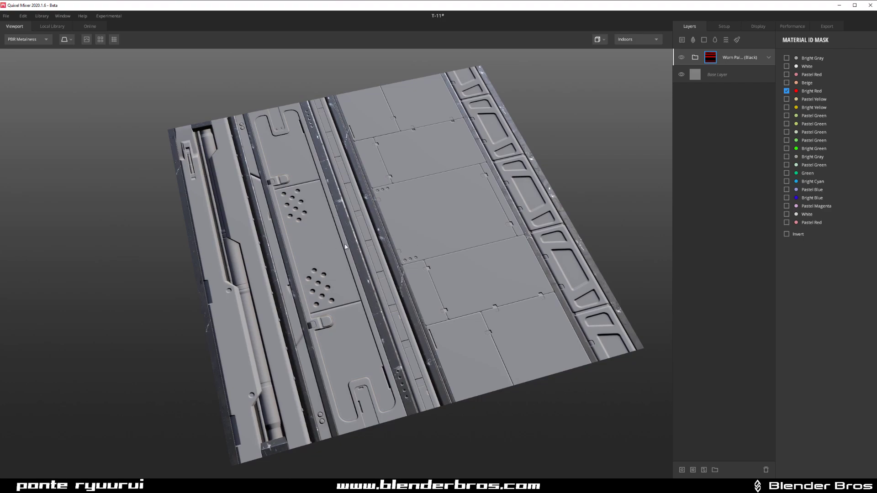
# Add the yellow Rusted Painted smart material from the local library above the black Worn Painted layer
pyautogui.moveTo(347, 233); pyautogui.dragTo(196, 250)
pyautogui.moveTo(382, 244); pyautogui.dragTo(188, 256)
pyautogui.moveTo(357, 230); pyautogui.dragTo(398, 265)
pyautogui.scroll(2, 420, 249)
pyautogui.scroll(-2, 413, 257)
pyautogui.scroll(-2, 397, 266)
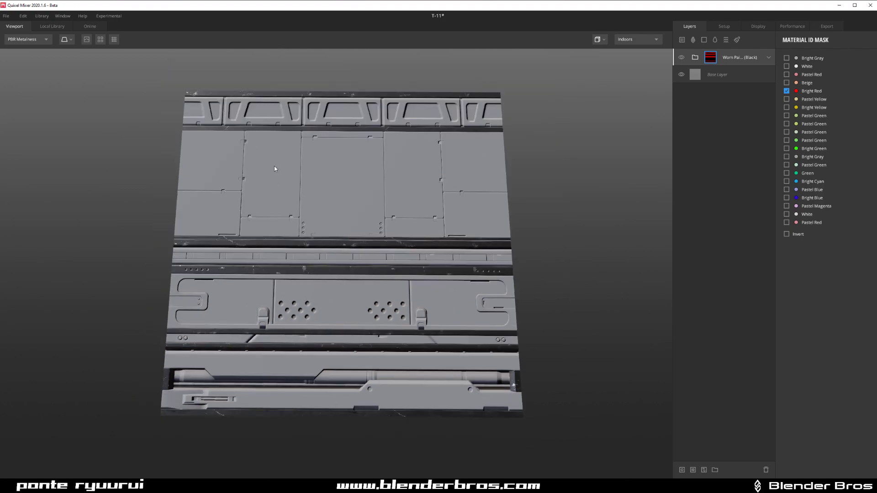
pyautogui.scroll(2, 128, 88)
pyautogui.click(45, 28)
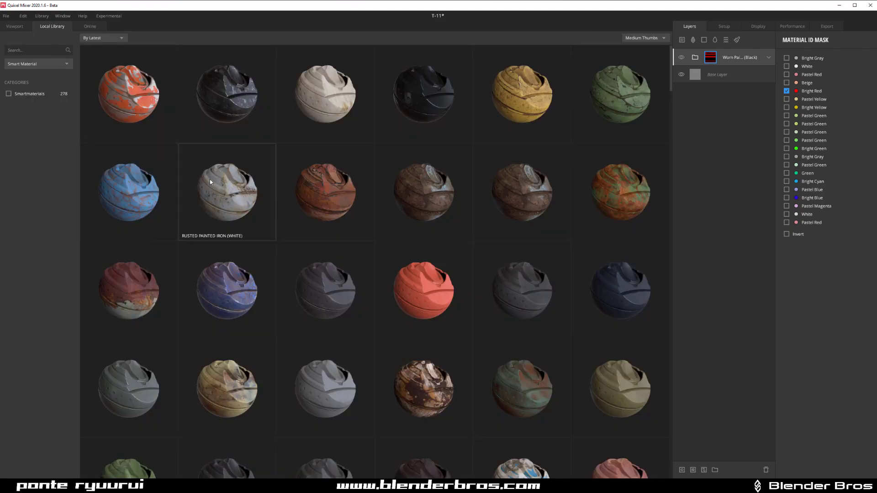
pyautogui.click(522, 98)
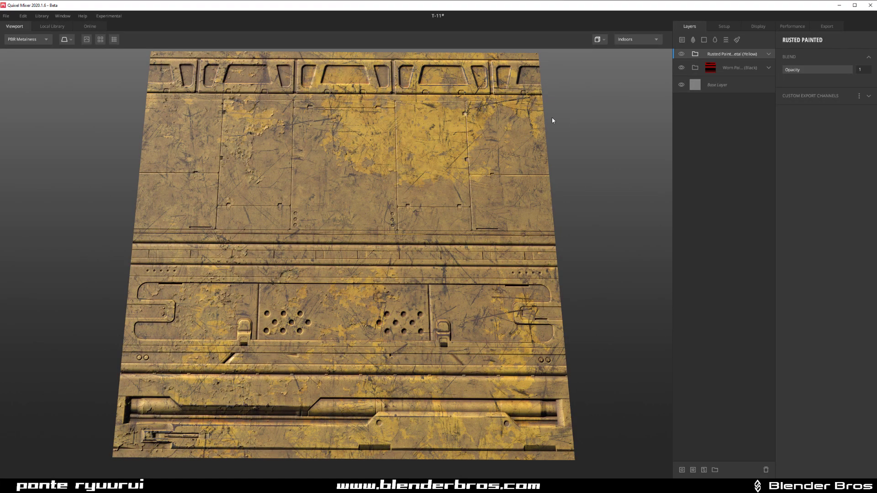
# Add a material ID mask to the yellow Rusted Painted layer and assign the Bright Green pipe area to it
pyautogui.click(694, 470)
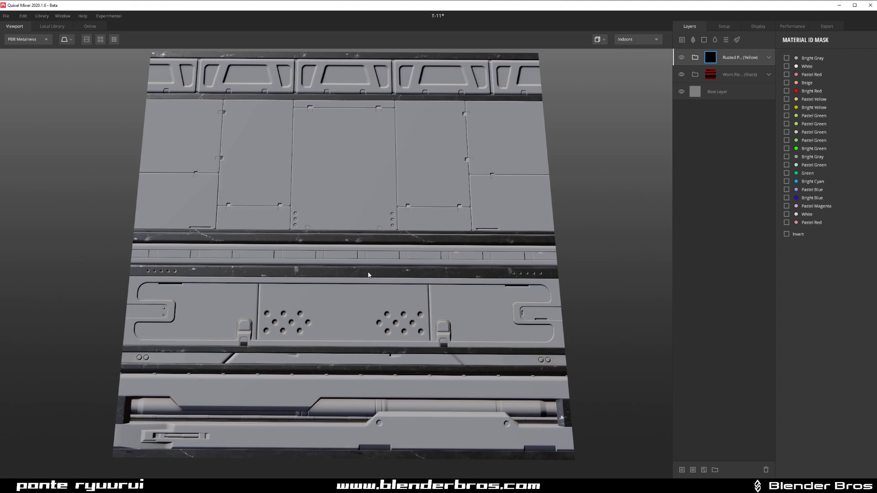
pyautogui.moveTo(451, 279); pyautogui.dragTo(475, 263, button='middle')
pyautogui.press('m')
pyautogui.click(371, 372)
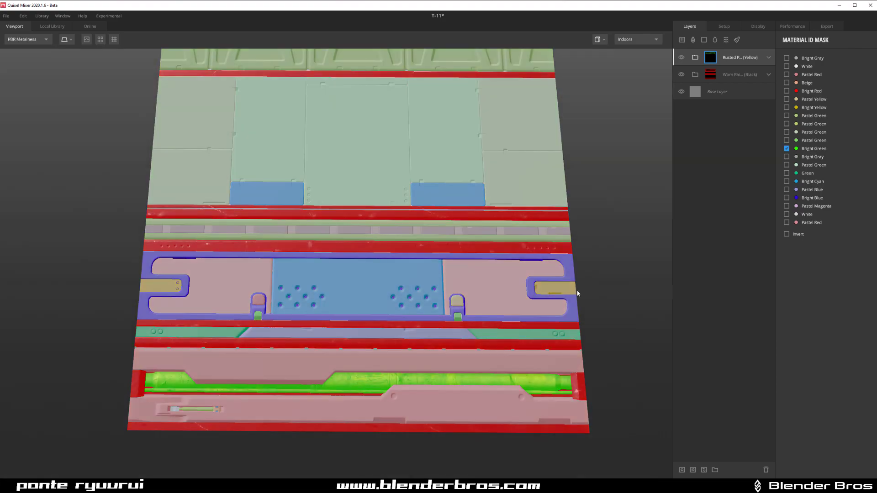
# Extend the yellow layer's material ID mask to the Bright Cyan panels and the side panels of the perforated band
pyautogui.moveTo(435, 203); pyautogui.dragTo(390, 260, button='middle')
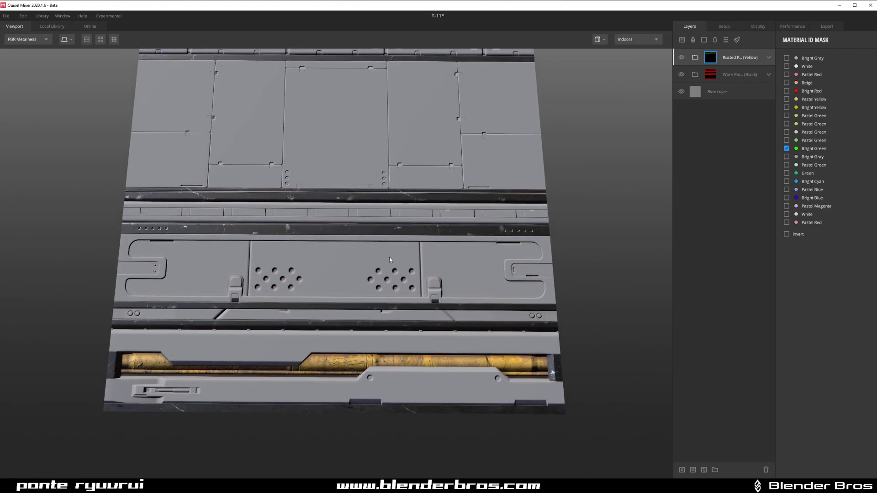
pyautogui.press('c')
pyautogui.click(367, 267)
pyautogui.press('c')
pyautogui.click(437, 266)
pyautogui.press('Escape')
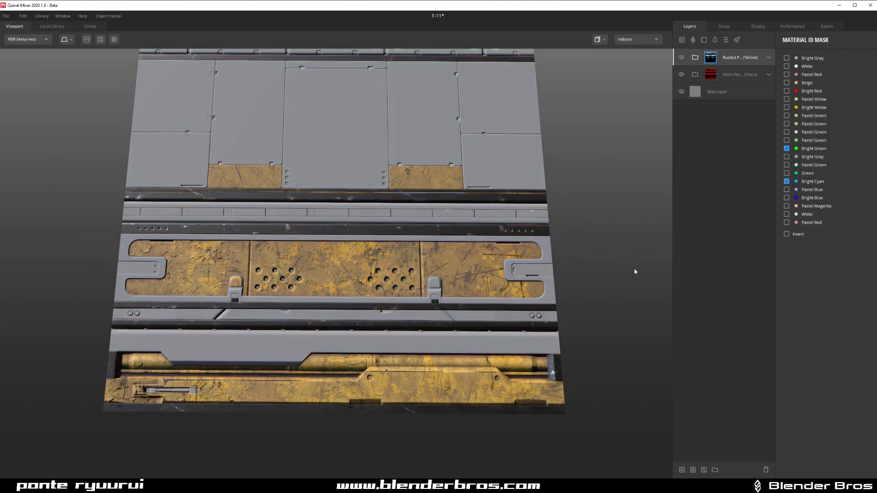
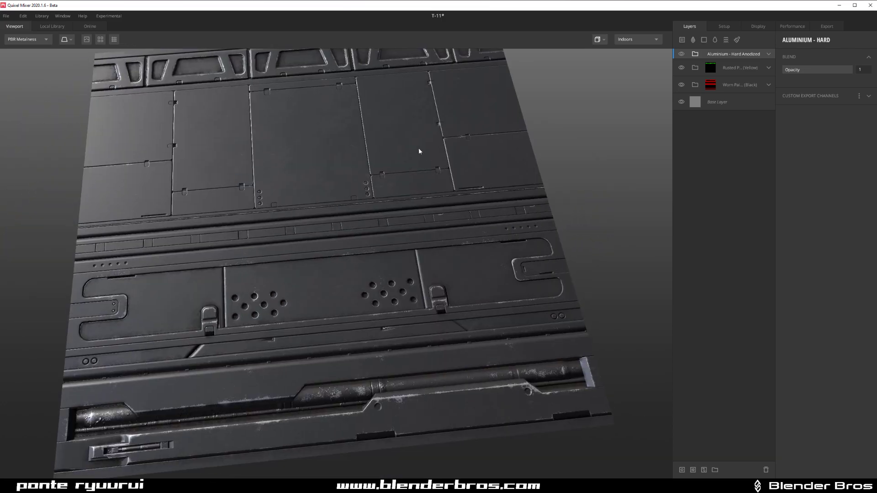
# Inspect the Aluminium - Hard Anodized material across the trim sheet from several angles and distances
pyautogui.scroll(5, 388, 212)
pyautogui.moveTo(365, 163)
pyautogui.keyDown('alt'); pyautogui.mouseDown()
pyautogui.moveTo(372, 217)
pyautogui.moveTo(245, 182)
pyautogui.moveTo(315, 192)
pyautogui.moveTo(385, 177)
pyautogui.moveTo(351, 171)
pyautogui.mouseUp(); pyautogui.keyUp('alt')
pyautogui.scroll(-6, 421, 221)
pyautogui.scroll(3, 402, 254)
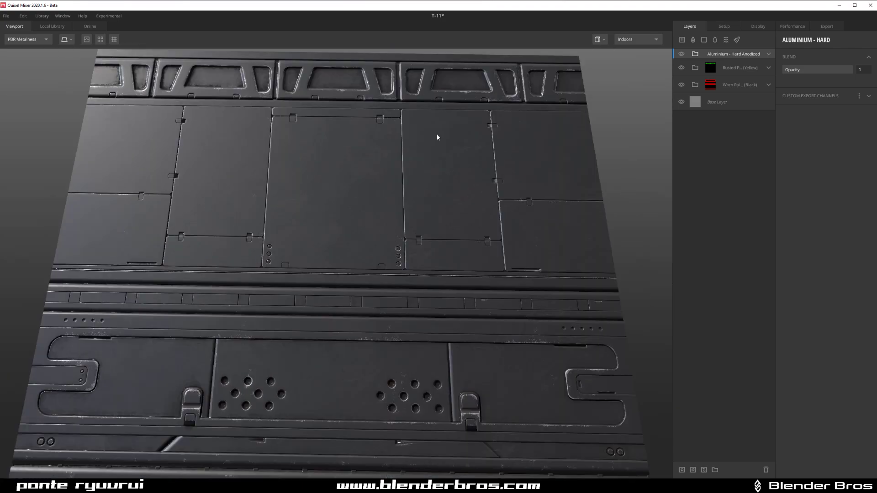
pyautogui.moveTo(397, 210); pyautogui.dragTo(433, 191)
pyautogui.moveTo(380, 208); pyautogui.dragTo(425, 145)
pyautogui.moveTo(401, 229)
pyautogui.mouseDown()
pyautogui.moveTo(372, 226)
pyautogui.moveTo(382, 225)
pyautogui.moveTo(394, 196)
pyautogui.moveTo(396, 217)
pyautogui.mouseUp()
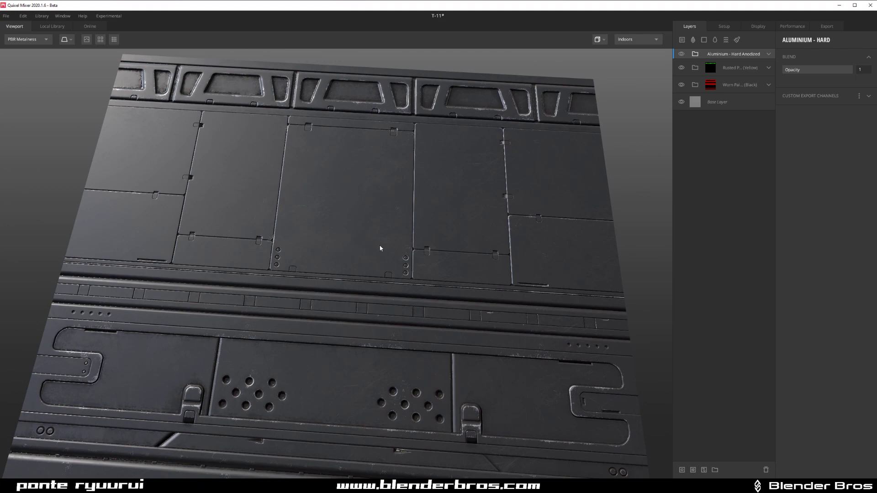
pyautogui.moveTo(381, 230); pyautogui.dragTo(403, 229)
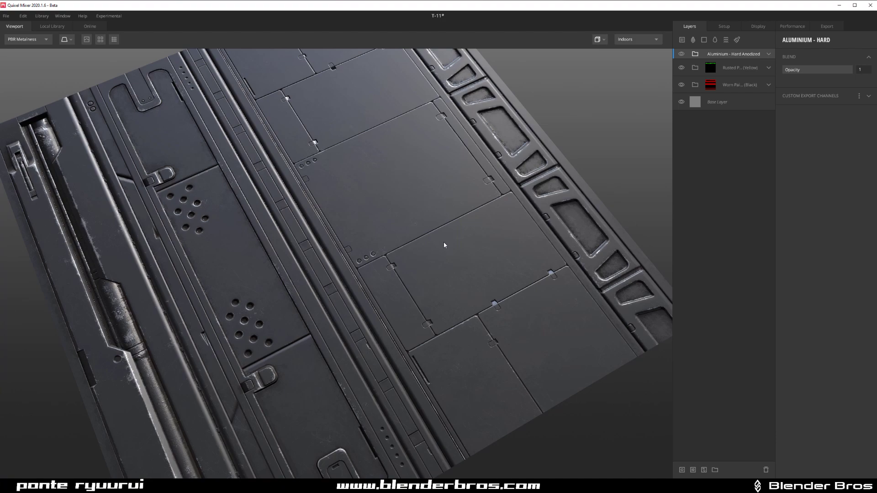
# Add a material ID mask to the Aluminium - Hard Anodized layer and assign the Pastel Green outer panels and Bright Cyan panels
pyautogui.click(693, 470)
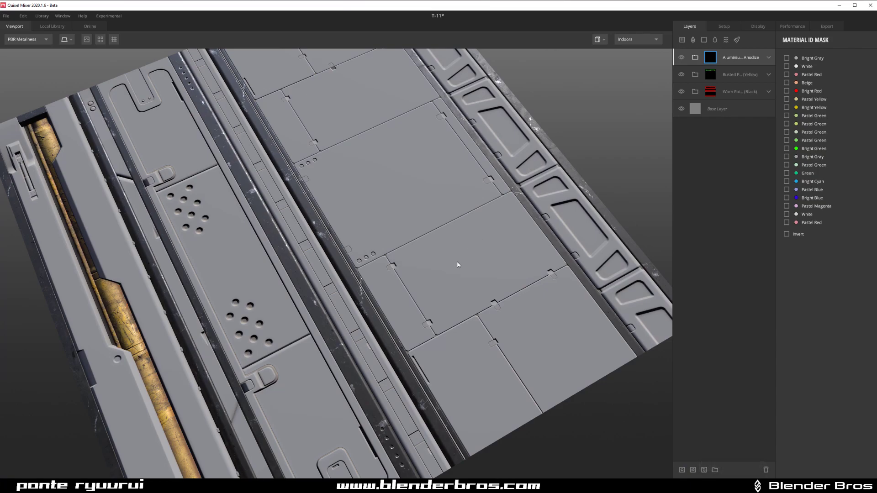
pyautogui.press('c')
pyautogui.click(447, 269)
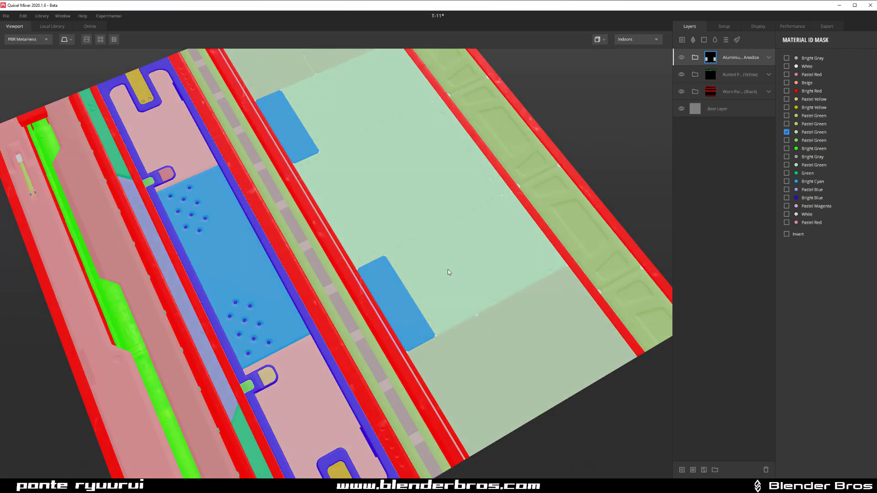
pyautogui.press('c')
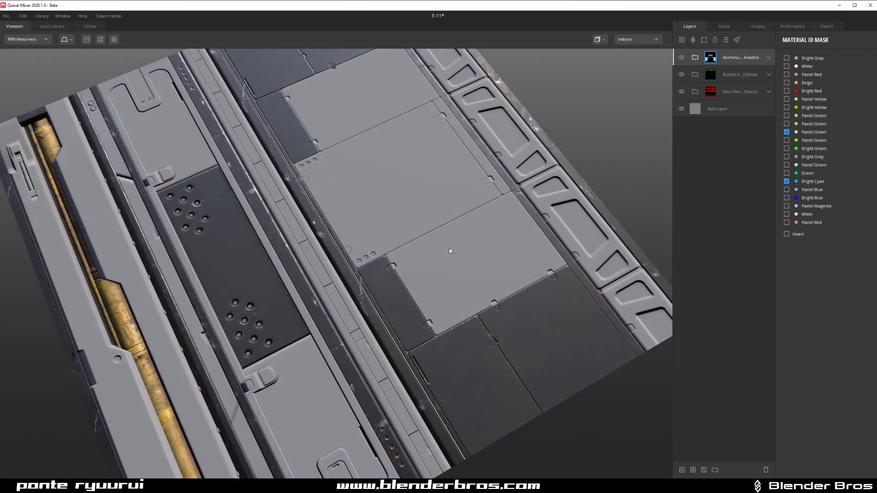
pyautogui.click(405, 304)
pyautogui.press('c')
pyautogui.keyDown('shift'); pyautogui.click(536, 173); pyautogui.keyUp('shift')
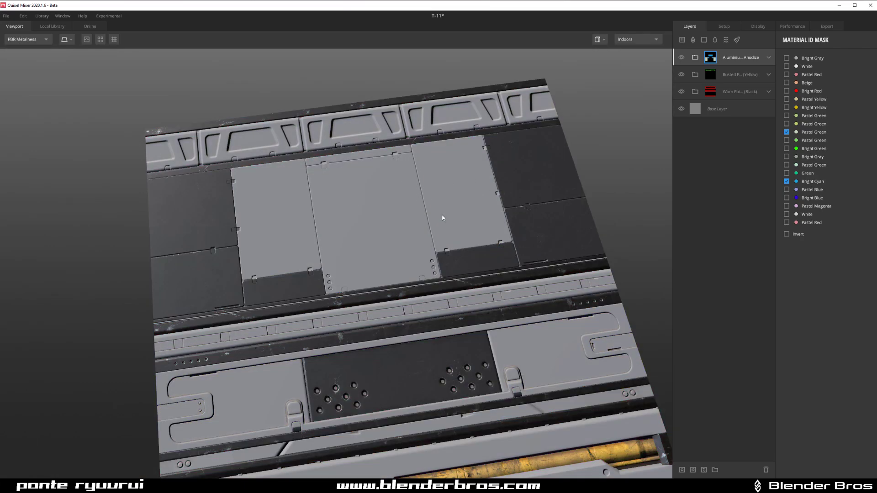
# Retry the Pastel Green outer panels in the anodized aluminium mask and clear both the Pastel Green and Bright Cyan assignments
pyautogui.press('c')
pyautogui.hotkey('ctrl', 'z')
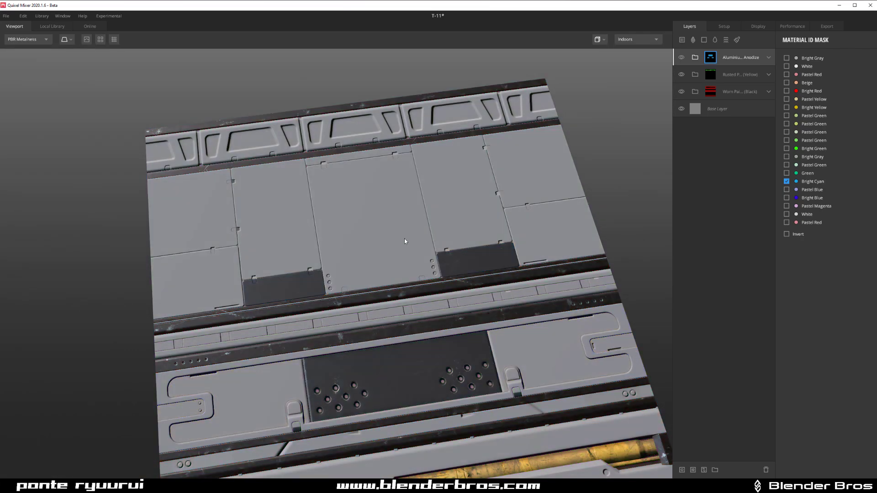
pyautogui.keyDown('alt'); pyautogui.moveTo(404, 240); pyautogui.dragTo(558, 166); pyautogui.keyUp('alt')
pyautogui.click(557, 169)
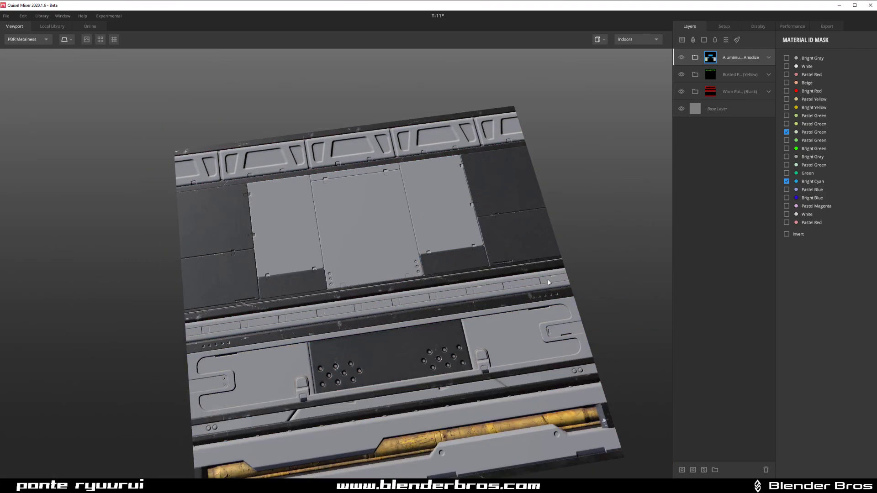
pyautogui.keyDown('alt'); pyautogui.moveTo(549, 283); pyautogui.dragTo(436, 217, button='middle'); pyautogui.keyUp('alt')
pyautogui.click(786, 181)
pyautogui.click(787, 132)
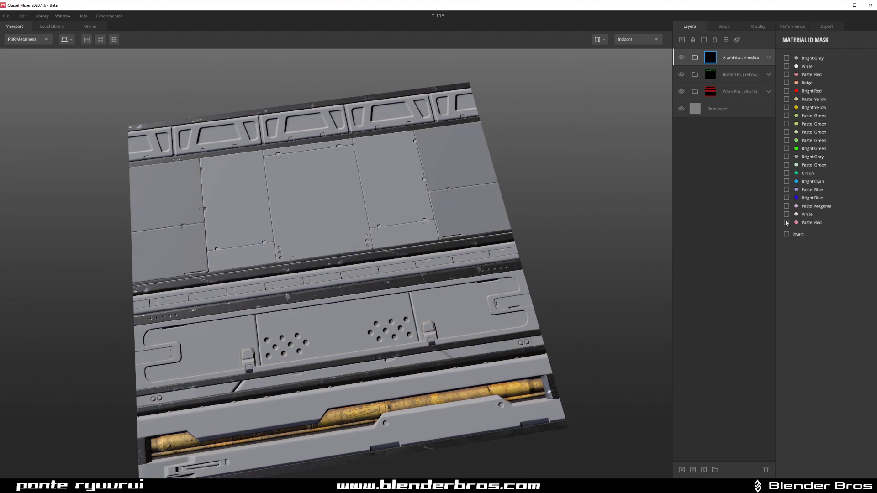
# Invert the anodized aluminium layer's material ID mask and exclude the lowest Pastel Red and White entries, Pastel Magenta and Bright Blue
pyautogui.click(787, 234)
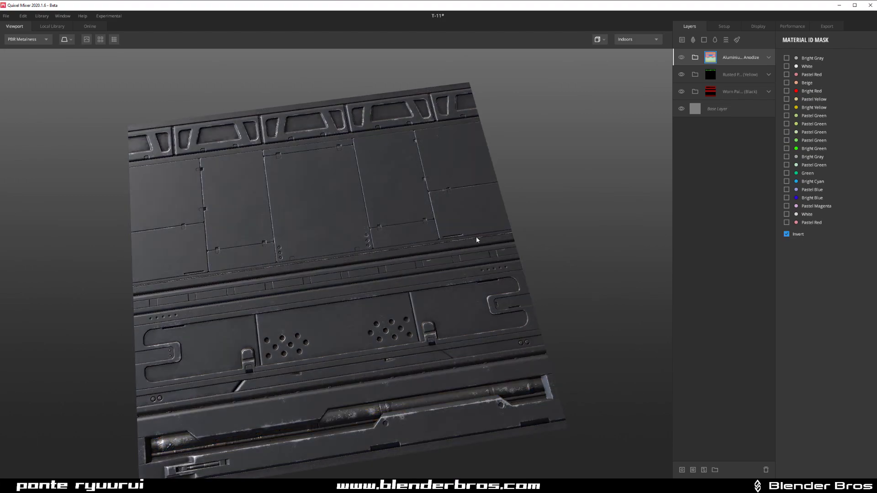
pyautogui.scroll(2, 422, 236)
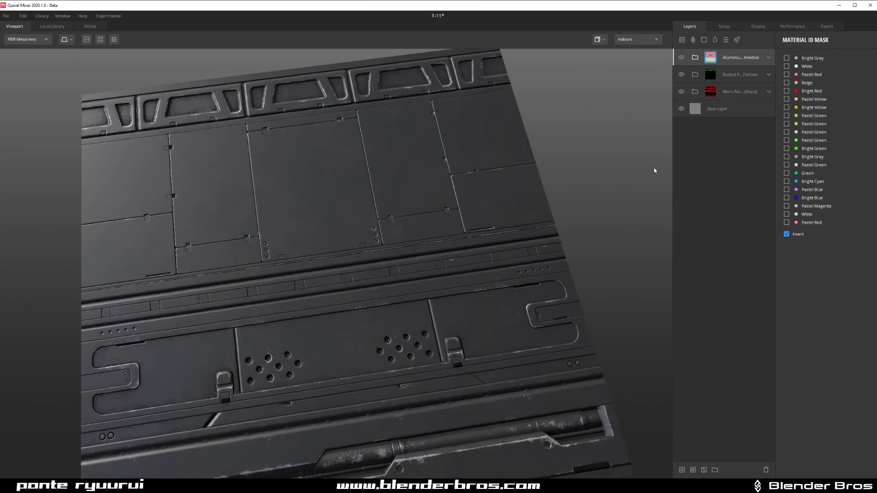
pyautogui.click(788, 223)
pyautogui.click(787, 214)
pyautogui.click(786, 207)
pyautogui.click(787, 198)
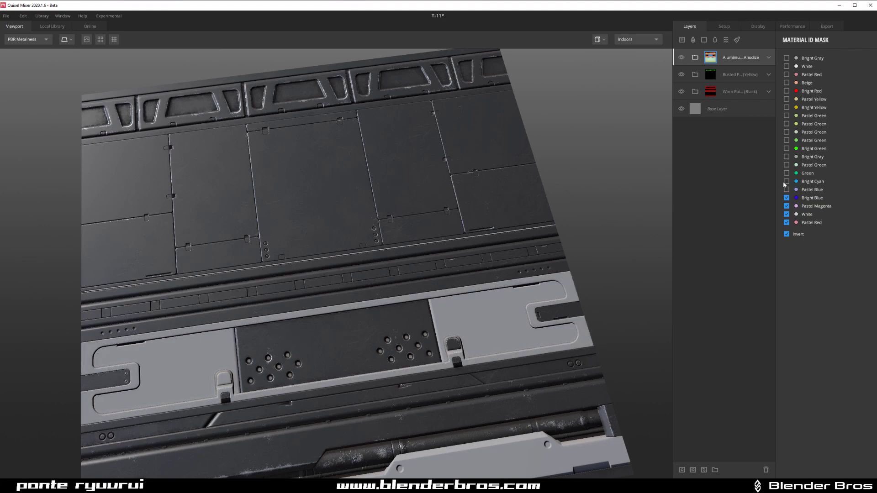
# Exclude Pastel Blue, Green, Bright Green, Bright Yellow, the Bright Gray below Bright Green and three Pastel Green entries from the anodized aluminium mask
pyautogui.click(787, 190)
pyautogui.click(787, 173)
pyautogui.click(787, 149)
pyautogui.click(787, 141)
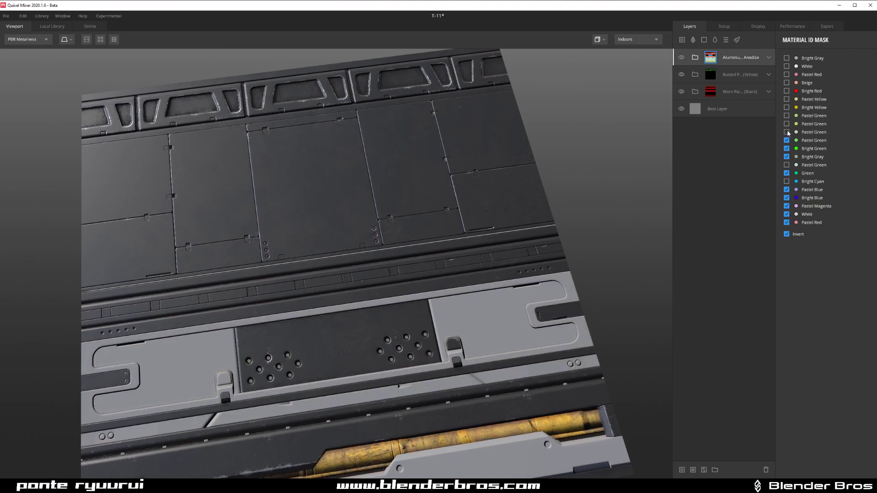
pyautogui.click(787, 132)
pyautogui.click(787, 132)
pyautogui.click(787, 124)
pyautogui.click(787, 116)
pyautogui.click(787, 107)
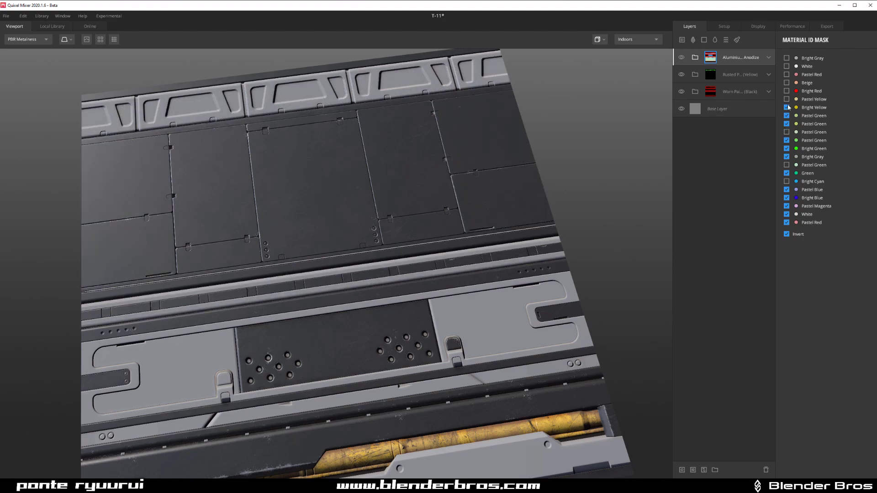
# Exclude Pastel Yellow, Bright Red, Beige and the uppermost Pastel Red, White and Bright Gray entries from the anodized aluminium mask
pyautogui.click(787, 100)
pyautogui.click(787, 91)
pyautogui.click(786, 83)
pyautogui.click(787, 74)
pyautogui.click(786, 66)
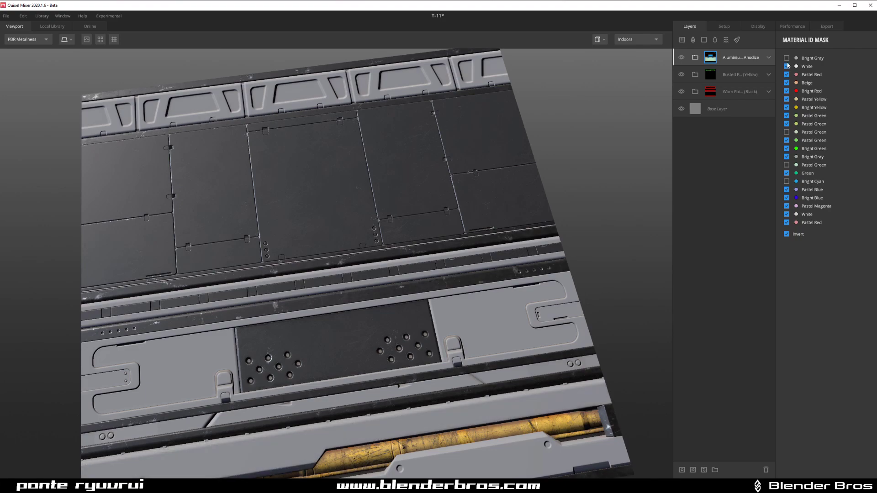
pyautogui.click(787, 58)
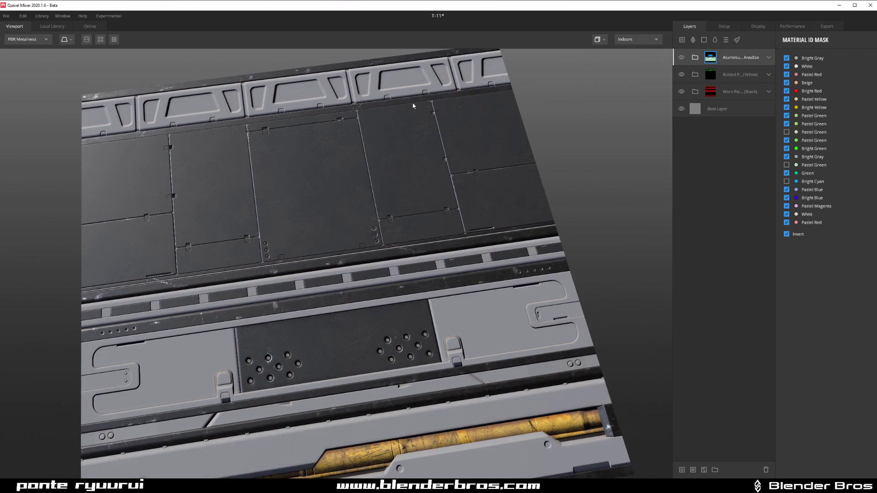
# Restore the Pastel Red side panels and lower cover plus the Pastel Yellow areas to the anodized aluminium layer's inverted mask
pyautogui.moveTo(435, 262); pyautogui.dragTo(438, 239, button='middle')
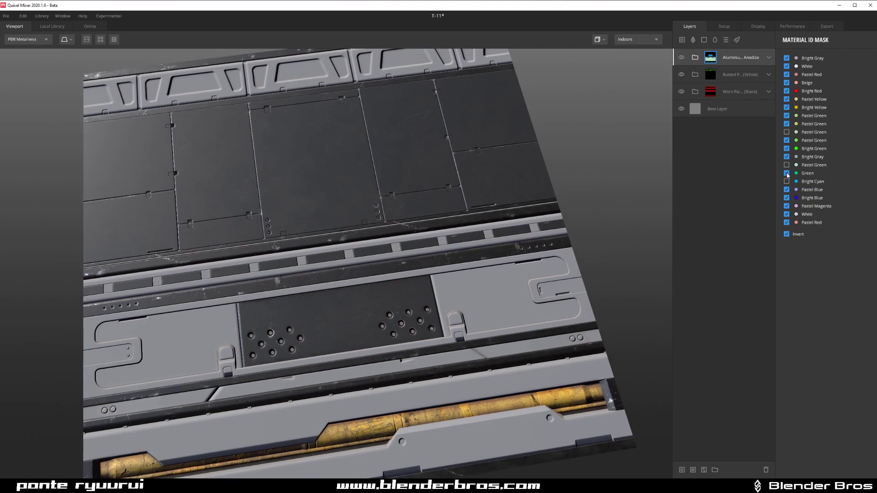
pyautogui.click(787, 157)
pyautogui.click(787, 157)
pyautogui.click(786, 189)
pyautogui.click(787, 223)
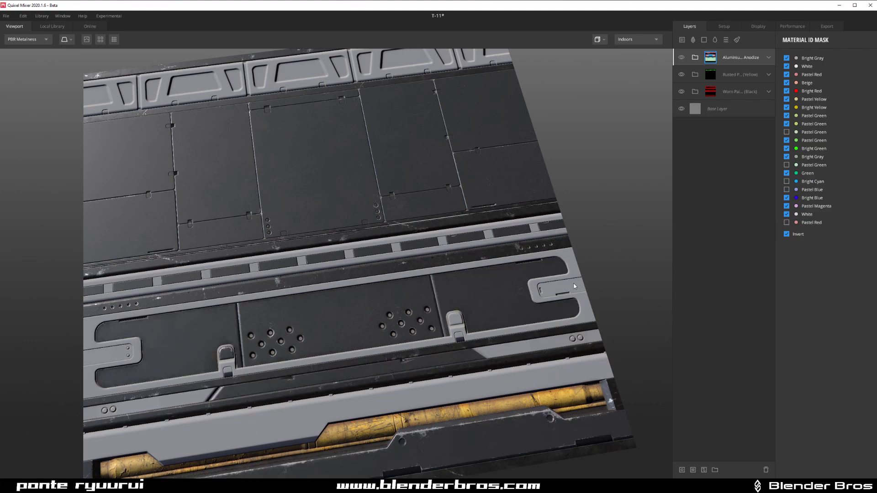
pyautogui.moveTo(509, 252); pyautogui.dragTo(484, 346)
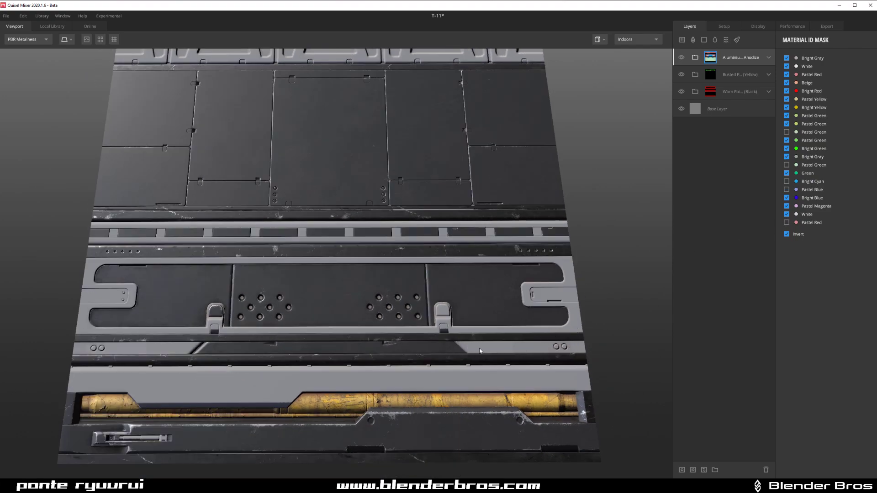
pyautogui.click(787, 190)
pyautogui.scroll(-2, 480, 208)
pyautogui.moveTo(479, 208); pyautogui.dragTo(504, 252, button='middle')
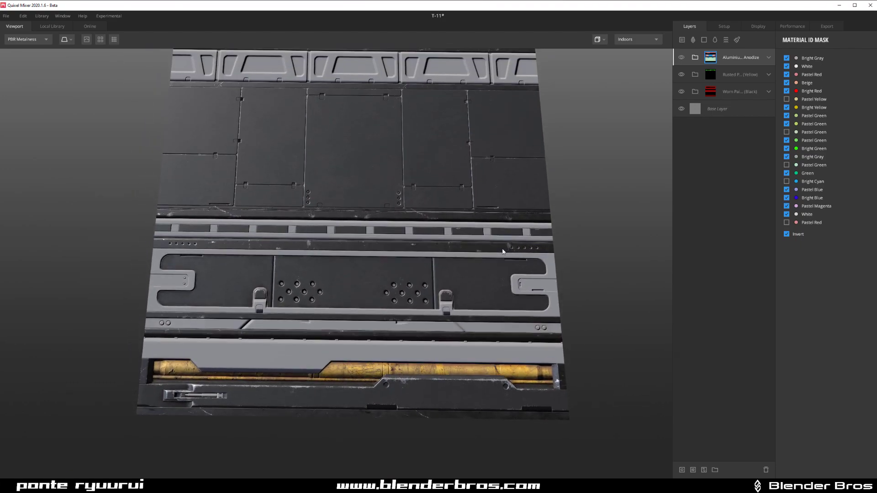
# Add the Slightly Worn Aluminium smart material above the anodized aluminium layer and give it a material ID mask
pyautogui.click(52, 26)
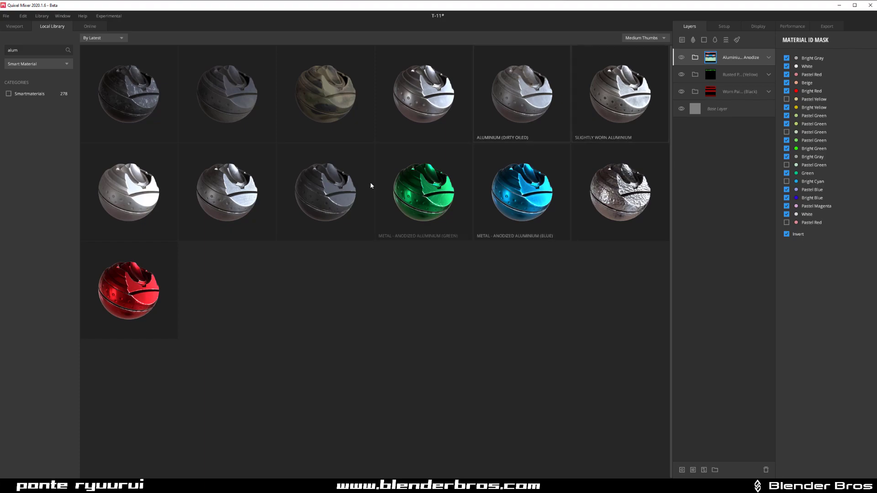
pyautogui.click(620, 96)
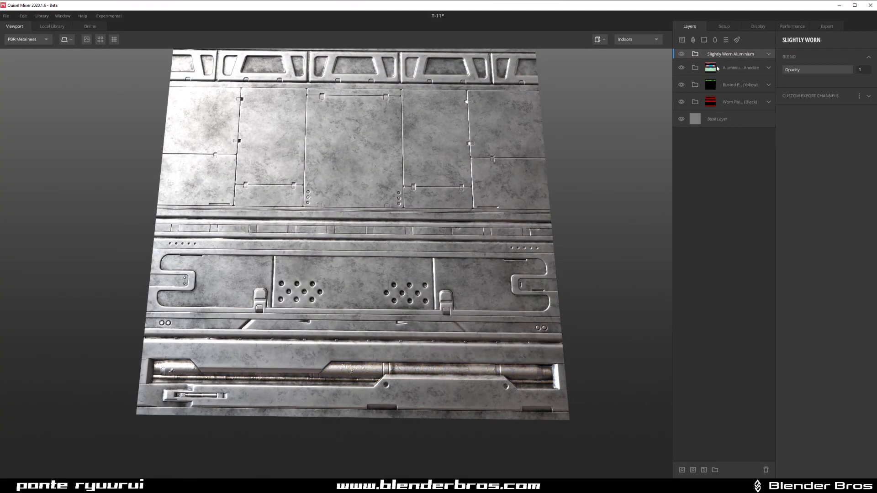
pyautogui.click(694, 470)
# Assign the small Bright Gray clips along the lower band's edge to the Slightly Worn Aluminium mask
pyautogui.press('m')
pyautogui.scroll(6, 493, 402)
pyautogui.moveTo(489, 433); pyautogui.dragTo(433, 245, button='middle')
pyautogui.scroll(2, 412, 329)
pyautogui.press('m')
pyautogui.click(387, 410)
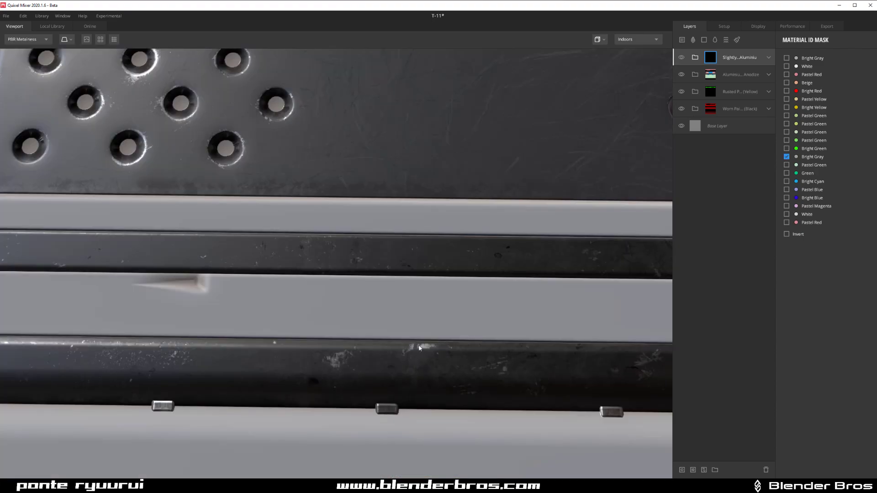
pyautogui.scroll(-5, 417, 349)
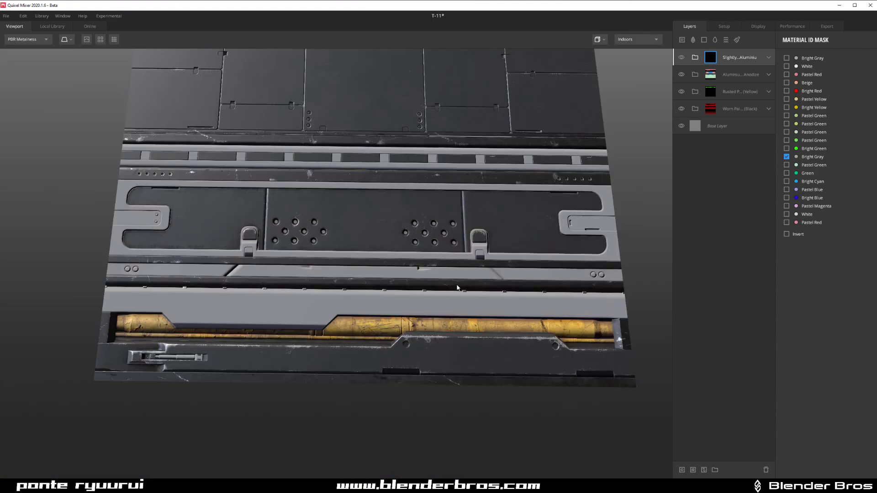
# Try Slightly Worn Aluminium on the Bright Blue frame and on the Pastel Red band above the pipes, undoing each assignment
pyautogui.click(613, 200)
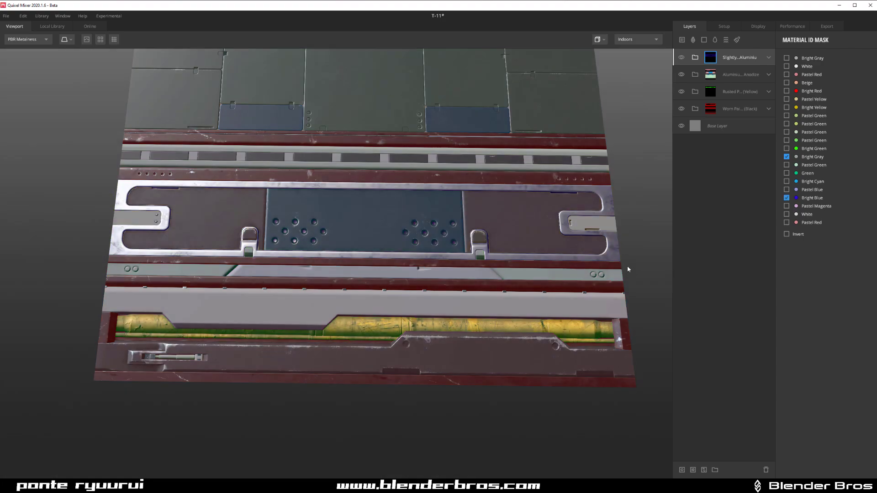
pyautogui.moveTo(483, 282); pyautogui.dragTo(470, 315, button='middle')
pyautogui.keyDown('alt'); pyautogui.moveTo(470, 315); pyautogui.dragTo(501, 325); pyautogui.keyUp('alt')
pyautogui.hotkey('ctrl', 'z')
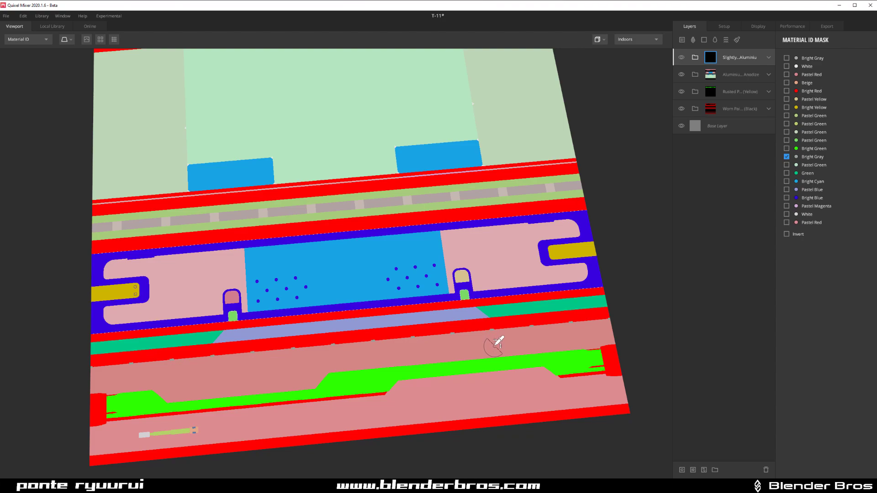
pyautogui.click(496, 343)
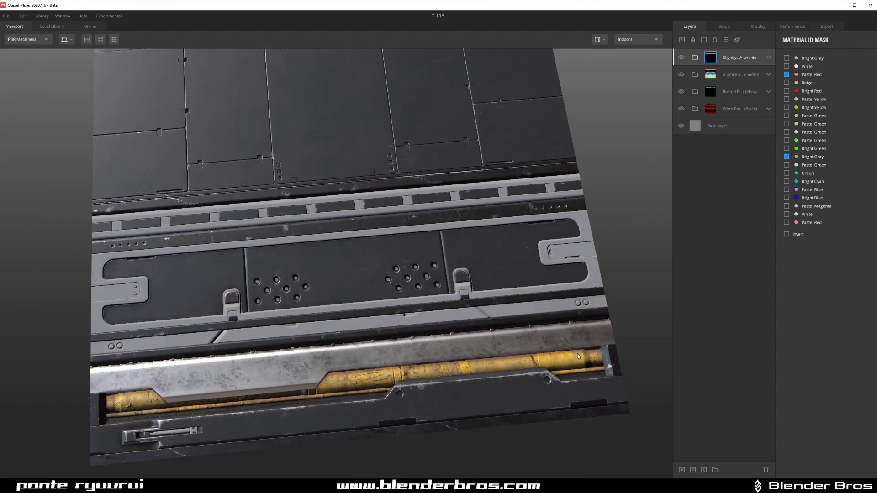
pyautogui.hotkey('ctrl', 'z')
# Assign the Pastel Blue strip below the perforated band and its Green end pieces to the Slightly Worn Aluminium mask
pyautogui.press('m')
pyautogui.click(476, 314)
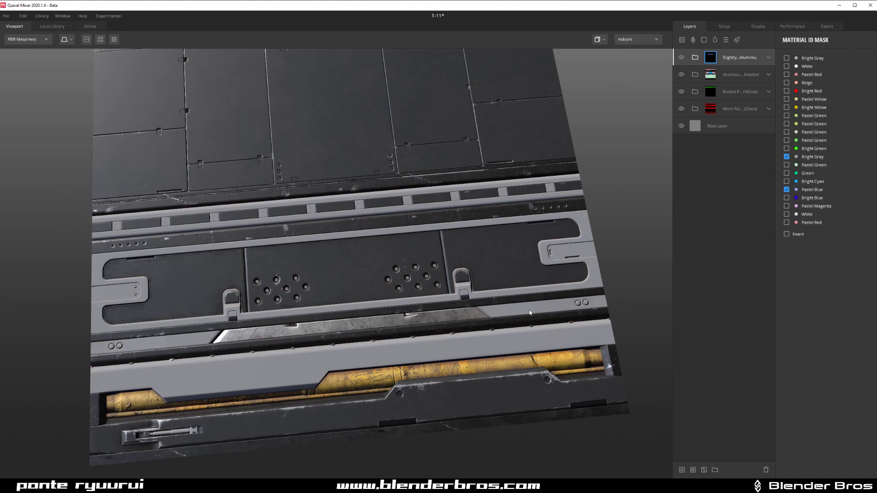
pyautogui.click(526, 311)
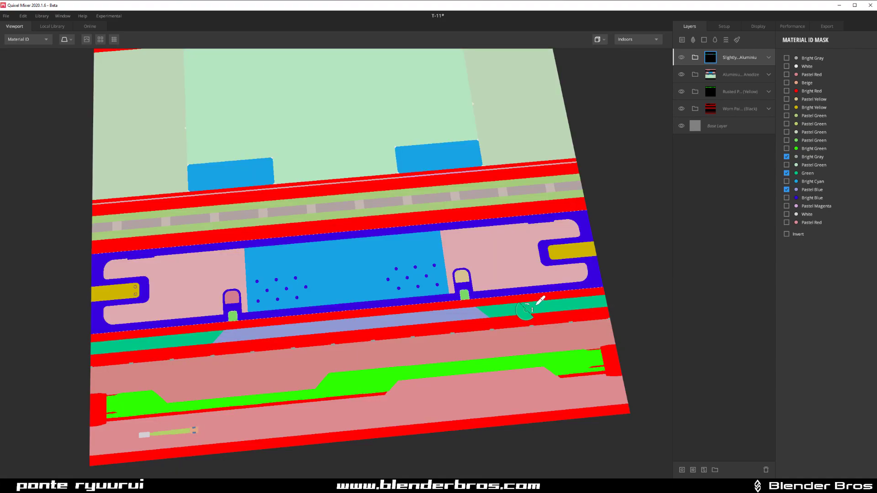
pyautogui.scroll(-2, 473, 244)
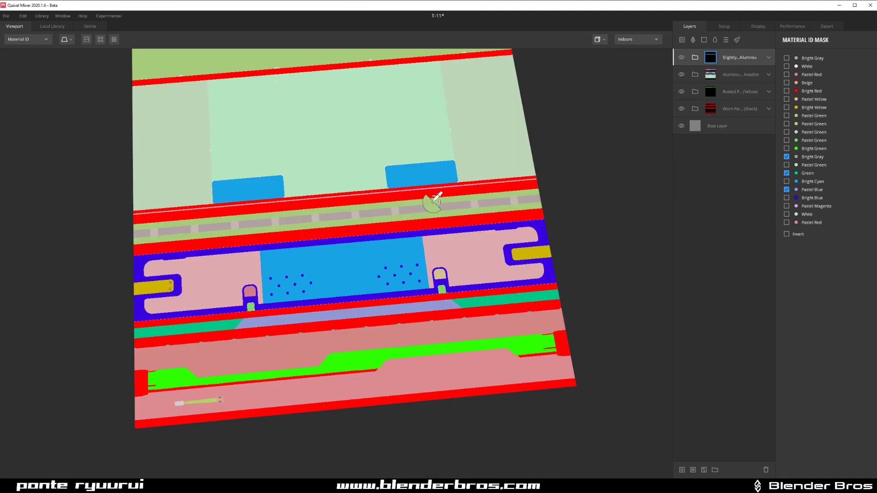
# Extend the Slightly Worn Aluminium mask to the Pastel Green rails and upper frames and the Bright Gray spacers between the slots
pyautogui.click(433, 202)
pyautogui.scroll(3, 437, 251)
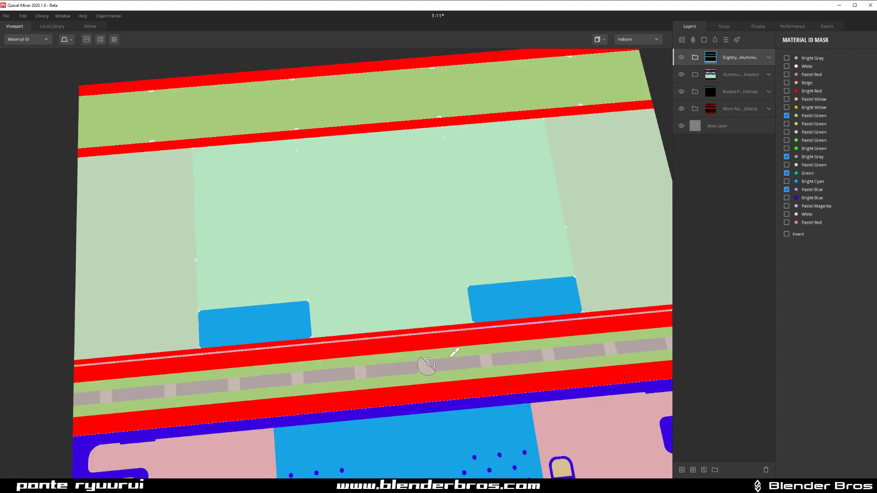
pyautogui.click(450, 353)
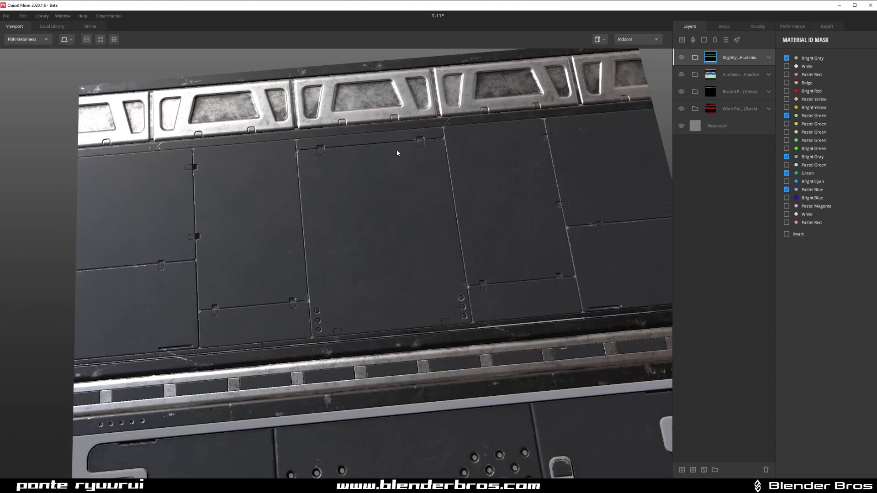
pyautogui.scroll(-5, 397, 196)
pyautogui.scroll(5, 448, 326)
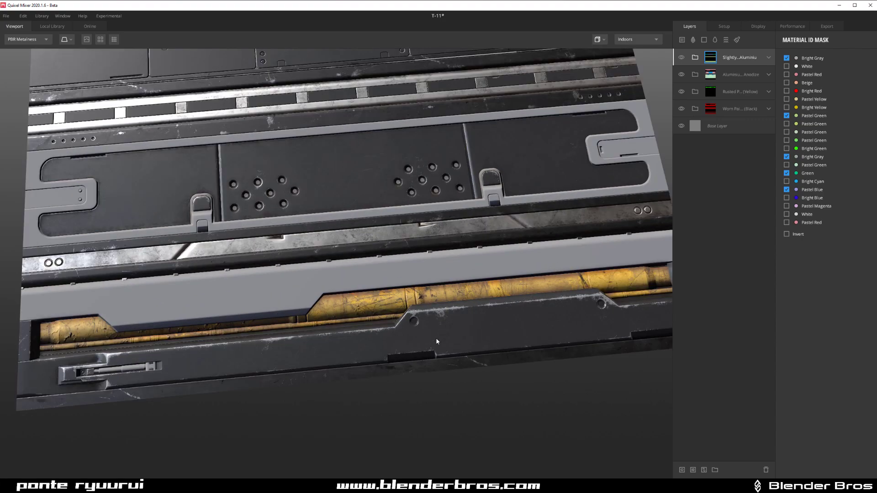
# Try to pick the small piston in the bottom band for the Slightly Worn Aluminium material ID mask
pyautogui.moveTo(198, 359); pyautogui.dragTo(358, 308, button='middle')
pyautogui.scroll(8, 358, 308)
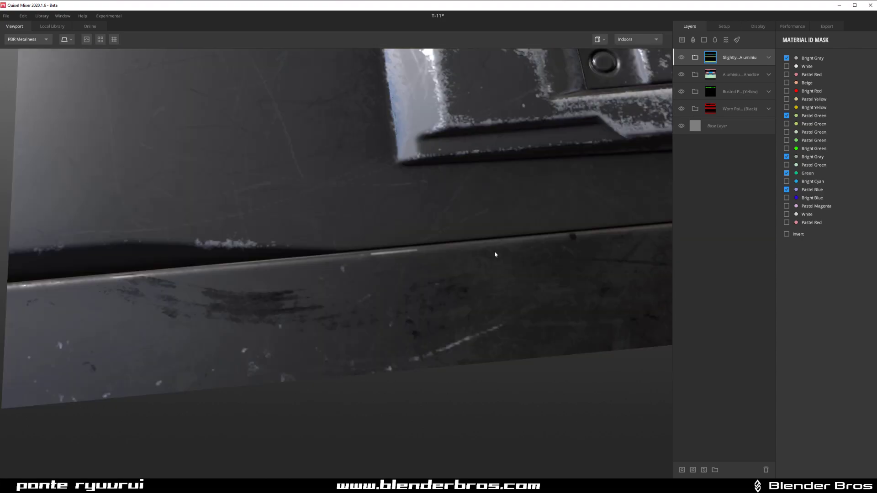
pyautogui.scroll(-5, 495, 251)
pyautogui.moveTo(495, 251); pyautogui.dragTo(412, 291, button='middle')
pyautogui.scroll(2, 412, 292)
pyautogui.press('c')
pyautogui.click(416, 287)
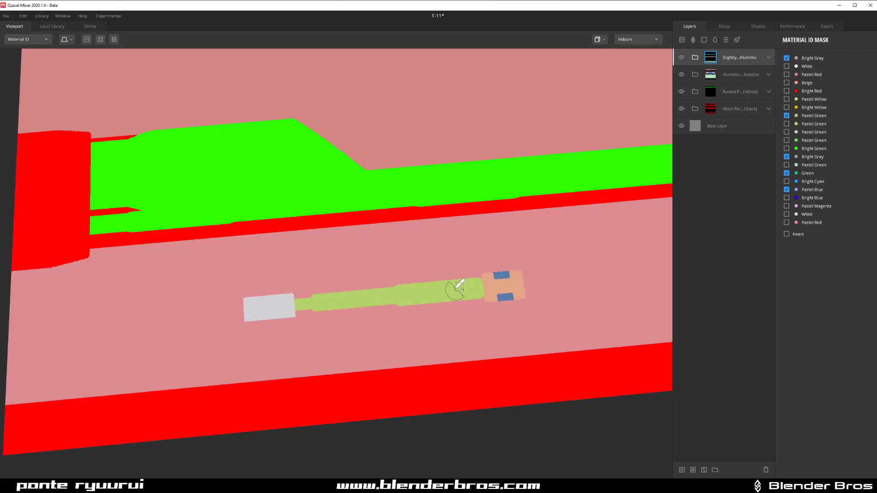
pyautogui.click(456, 289)
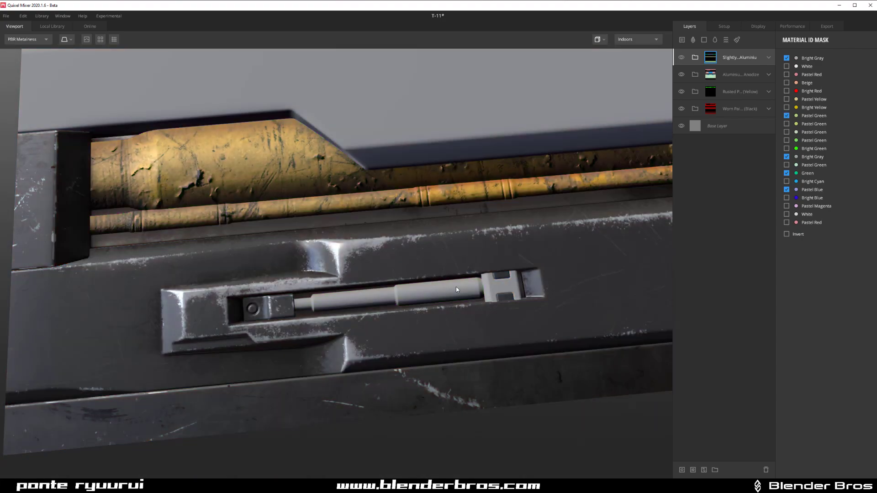
# Undo the last mask pick and reassign the Pastel Green rails around the slots to the Slightly Worn Aluminium mask
pyautogui.scroll(-10, 457, 297)
pyautogui.moveTo(464, 200); pyautogui.dragTo(377, 308, button='middle')
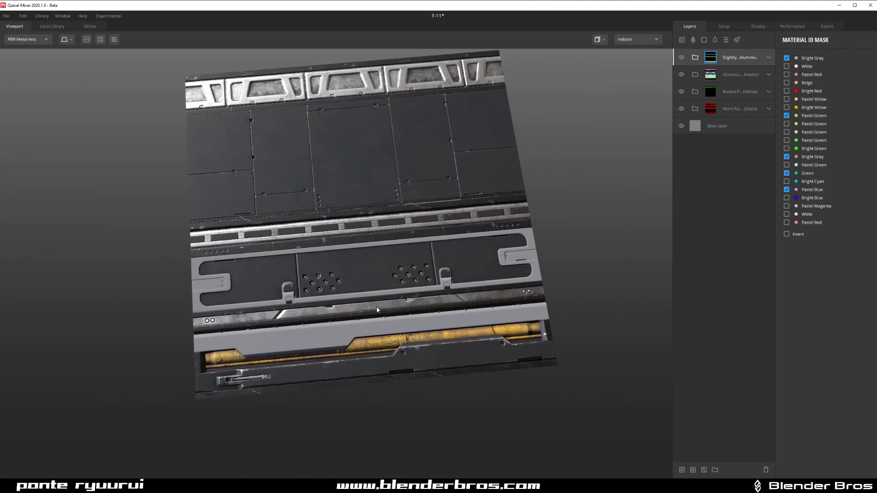
pyautogui.scroll(3, 413, 293)
pyautogui.moveTo(477, 290); pyautogui.dragTo(423, 261, button='middle')
pyautogui.hotkey('ctrl', 'z')
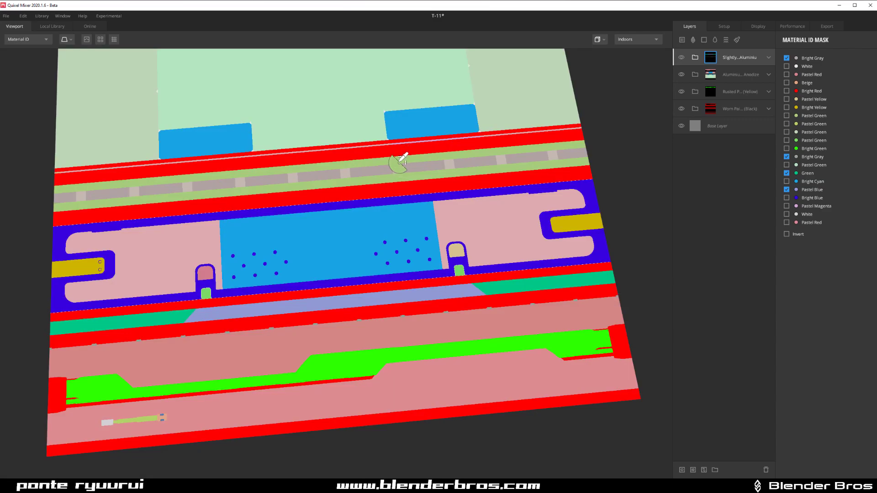
pyautogui.click(402, 156)
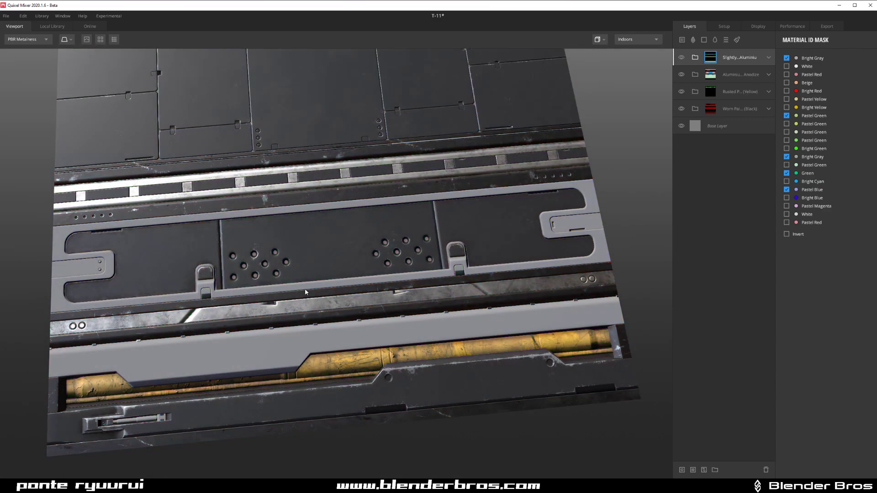
# Examine the lower bands, pipes and piston of the trim sheet for parts still lacking a suitable material
pyautogui.moveTo(306, 293); pyautogui.dragTo(400, 291, button='middle')
pyautogui.moveTo(291, 374); pyautogui.dragTo(361, 273, button='middle')
pyautogui.scroll(5, 354, 283)
pyautogui.moveTo(321, 342)
pyautogui.mouseDown(button='middle')
pyautogui.moveTo(343, 280)
pyautogui.moveTo(325, 346)
pyautogui.mouseUp(button='middle')
pyautogui.scroll(-5, 326, 345)
pyautogui.moveTo(478, 306); pyautogui.dragTo(352, 318, button='middle')
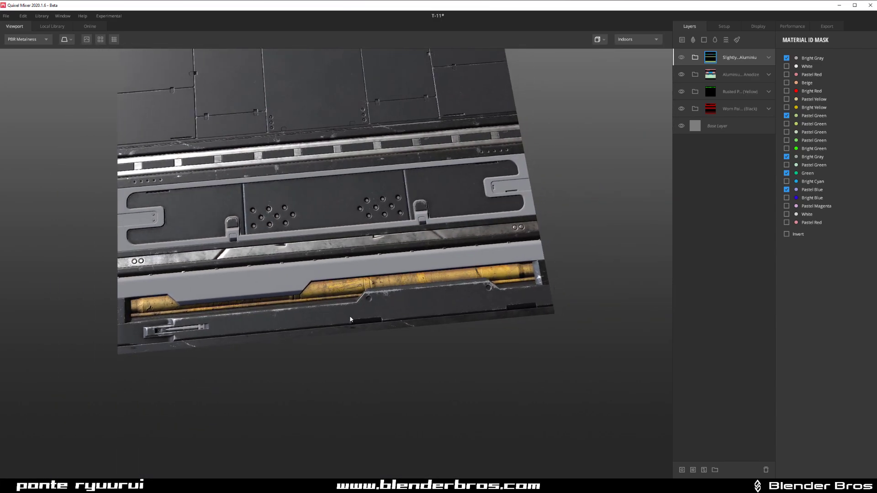
pyautogui.scroll(2, 348, 326)
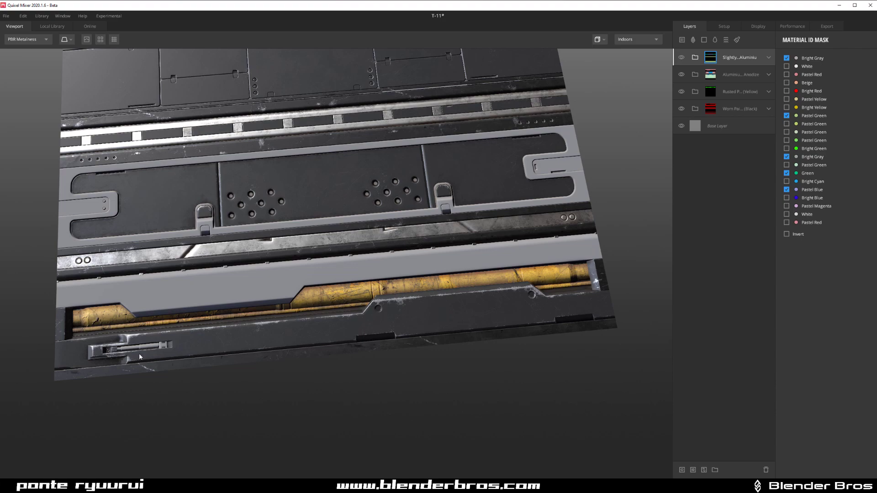
pyautogui.scroll(2, 421, 312)
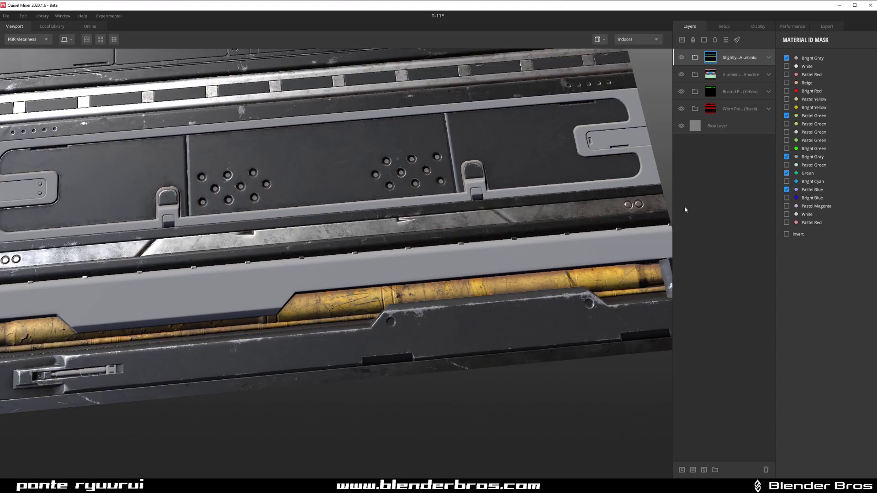
# Extend the inverted Aluminium Hard Anodized mask to the Pastel Red band above the pipes
pyautogui.click(741, 75)
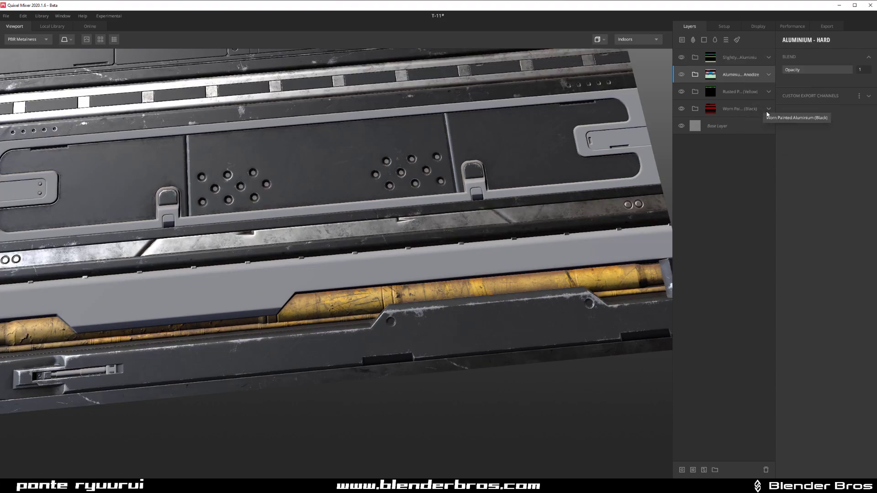
pyautogui.click(693, 470)
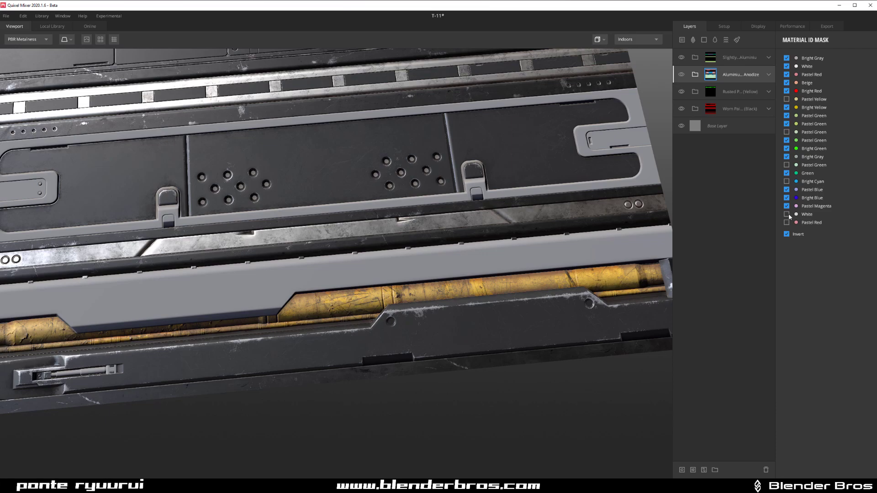
pyautogui.click(786, 75)
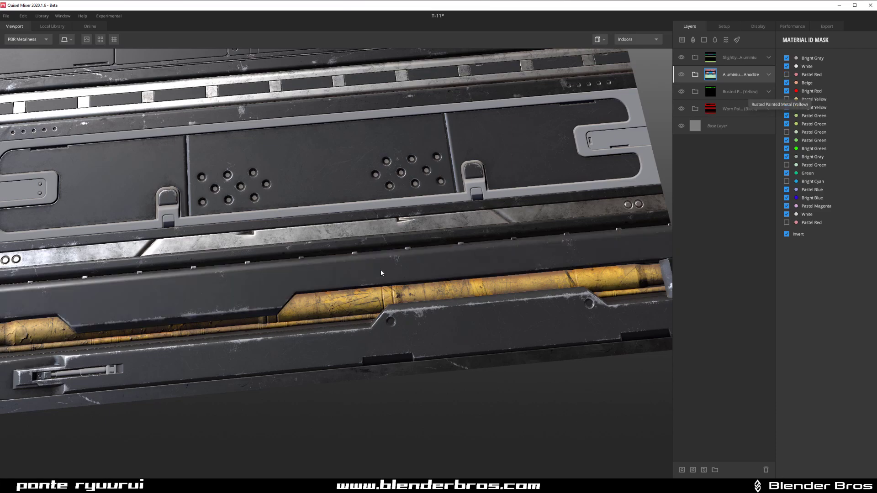
# Inspect the band above the pipes up close and against the whole trim sheet
pyautogui.scroll(-5, 384, 275)
pyautogui.moveTo(431, 330); pyautogui.dragTo(405, 305)
pyautogui.scroll(5, 408, 338)
pyautogui.moveTo(409, 358); pyautogui.dragTo(419, 240, button='middle')
pyautogui.moveTo(400, 254); pyautogui.dragTo(395, 272)
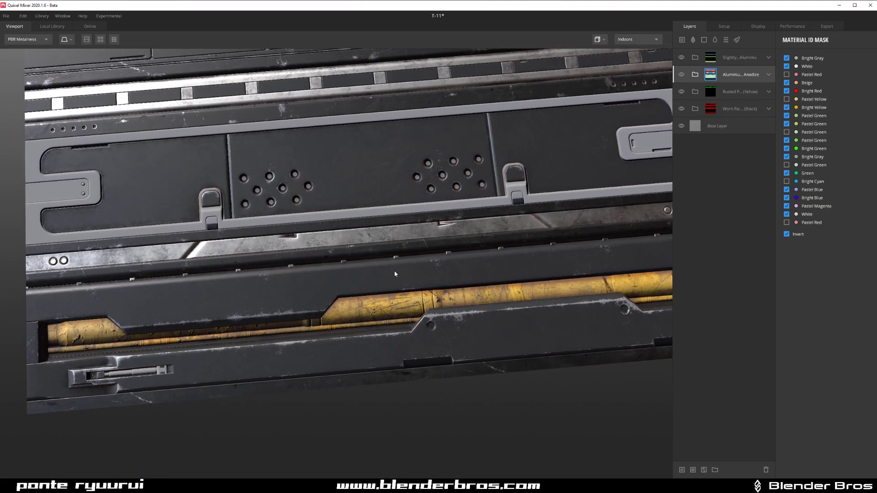
pyautogui.scroll(-4, 402, 286)
pyautogui.moveTo(419, 257); pyautogui.dragTo(390, 288, button='middle')
pyautogui.moveTo(390, 286); pyautogui.dragTo(402, 275)
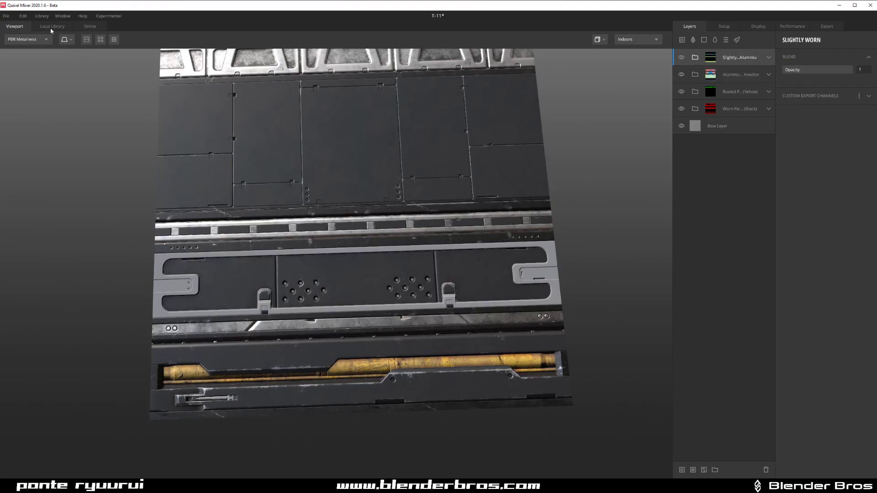
# Add the Gun Metal smart material above the Slightly Worn Aluminium layer and give it a material ID mask
pyautogui.click(51, 28)
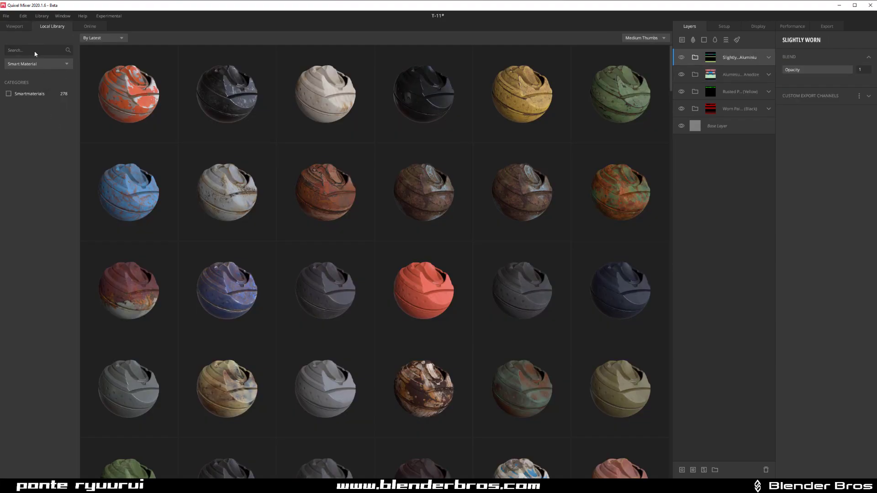
pyautogui.write('gun')
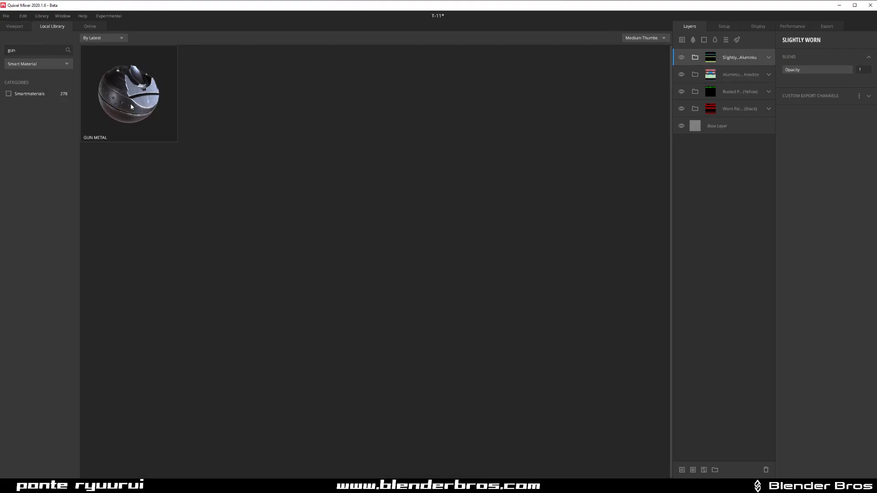
pyautogui.click(131, 106)
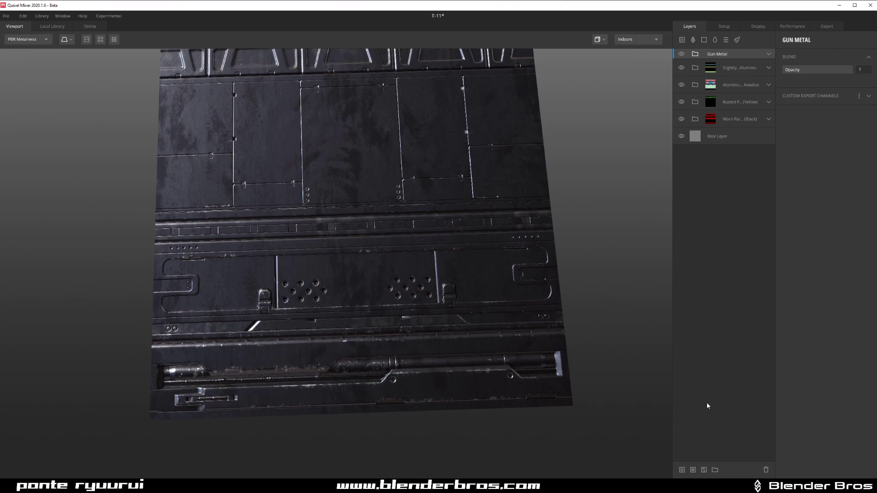
pyautogui.click(693, 470)
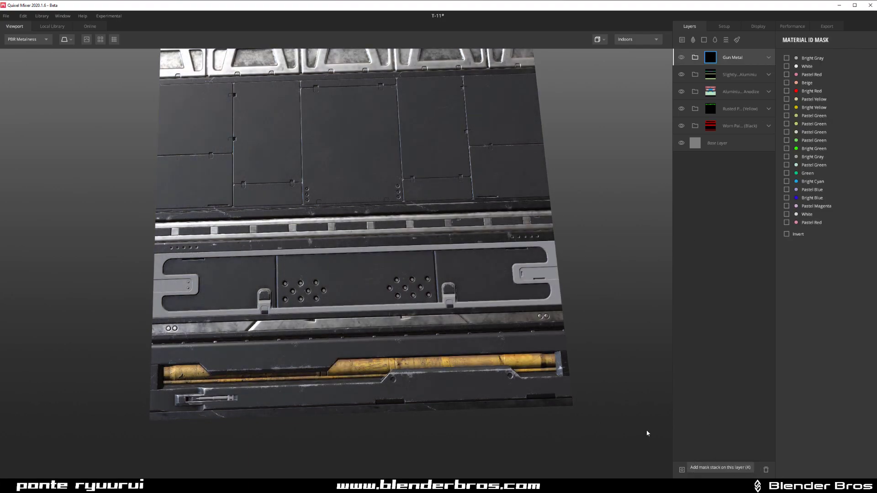
# Assign the Bright Blue frame of the perforated band and its Bright Yellow end tabs to the Gun Metal mask
pyautogui.press('m')
pyautogui.press('m')
pyautogui.press('m')
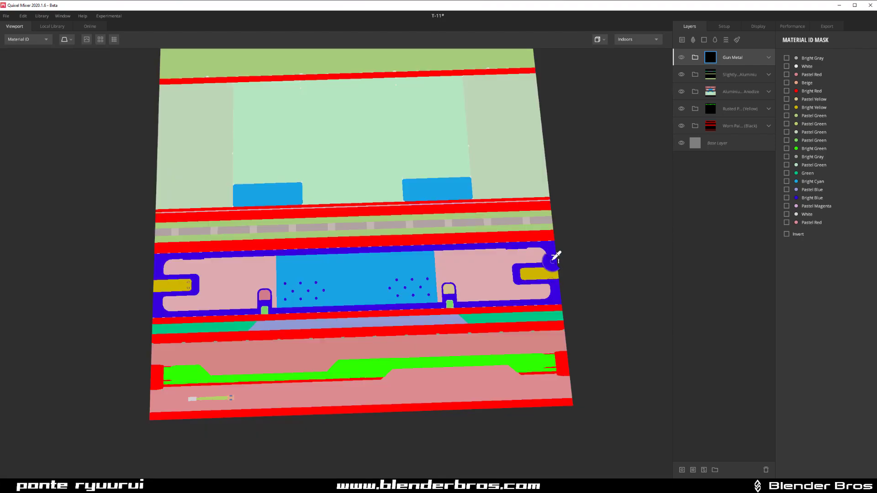
pyautogui.click(552, 260)
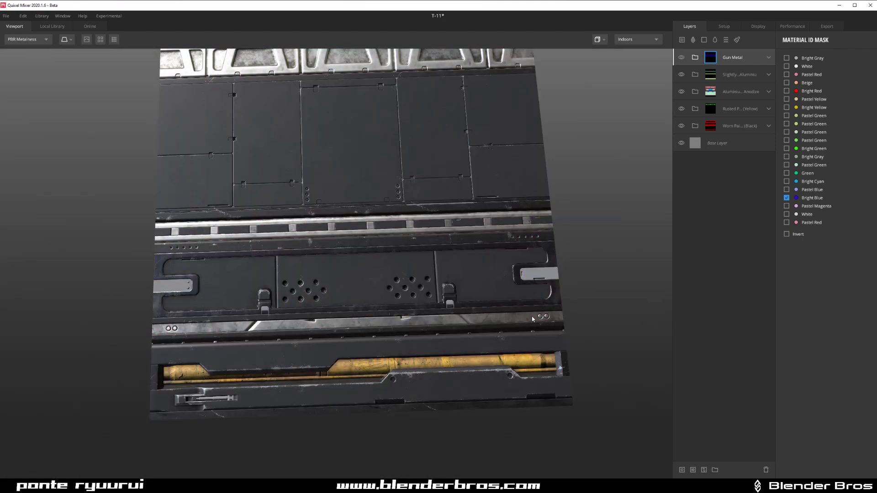
pyautogui.press('m')
pyautogui.click(388, 352)
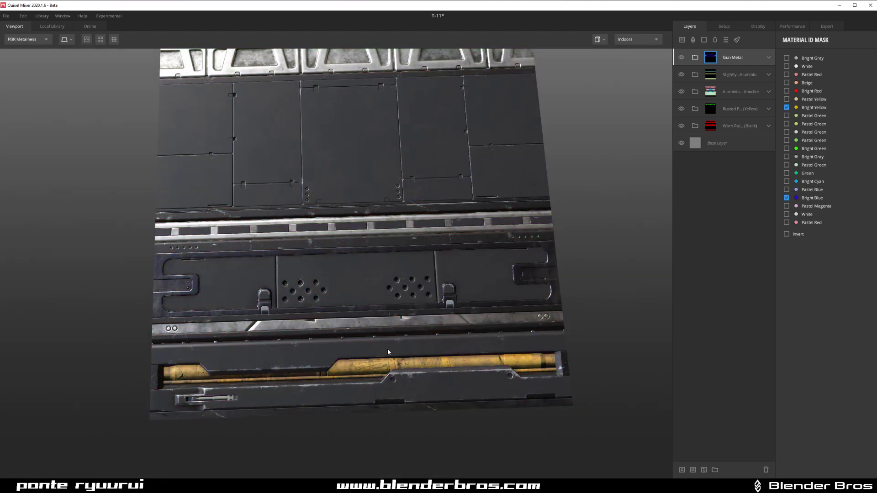
# Try Gun Metal on the piston in the bottom band by adding its Pastel Green ID to the mask
pyautogui.moveTo(390, 291); pyautogui.dragTo(328, 303, button='middle')
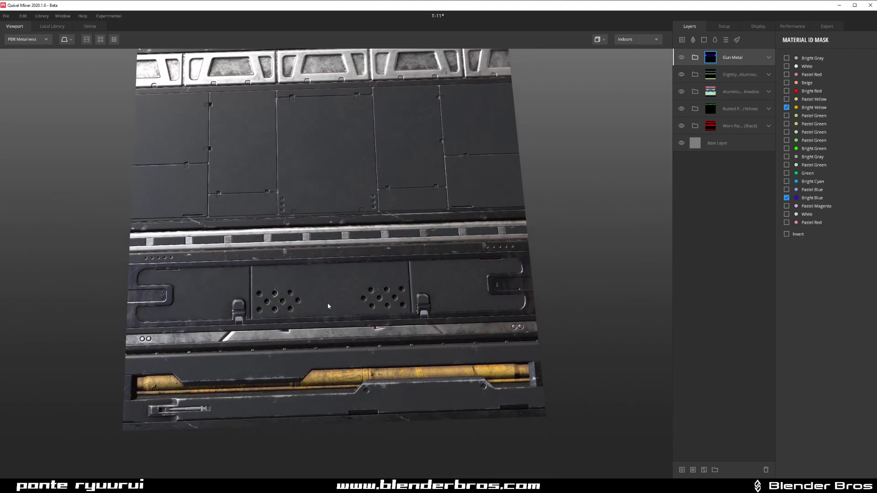
pyautogui.scroll(5, 308, 341)
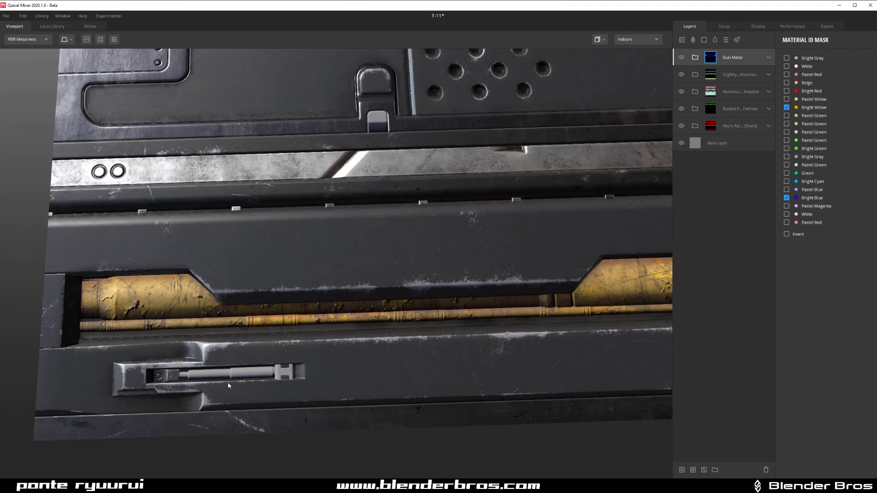
pyautogui.press('m')
pyautogui.click(241, 375)
pyautogui.scroll(-10, 278, 368)
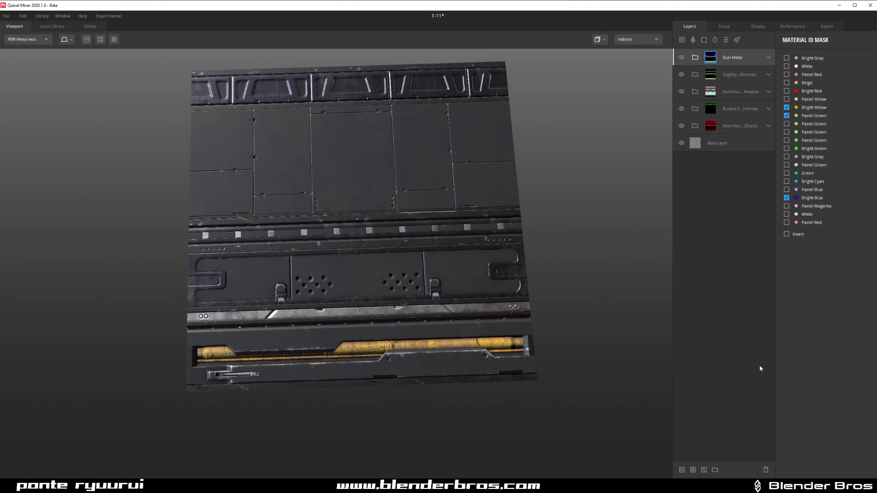
# Invert the Gun Metal mask, keep Bright Blue covered, and exclude all other colours from Bright Green down to the last Pastel Red
pyautogui.click(786, 234)
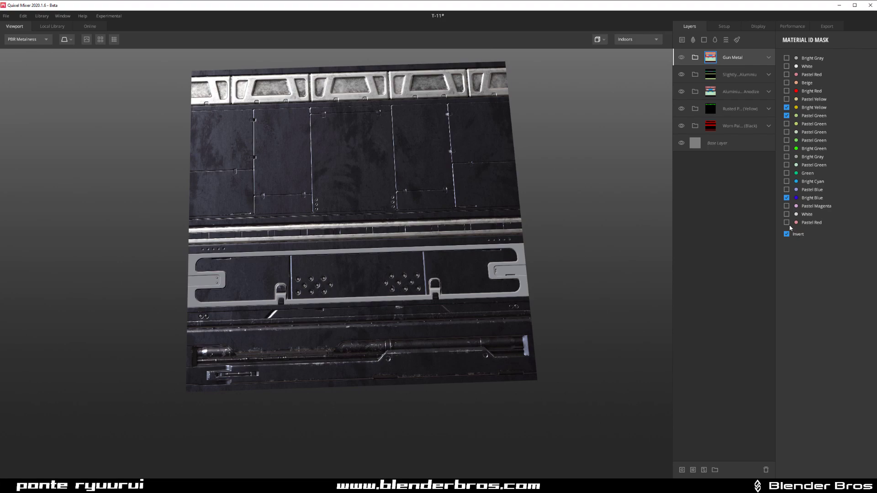
pyautogui.click(786, 222)
pyautogui.click(787, 214)
pyautogui.click(787, 206)
pyautogui.click(786, 198)
pyautogui.click(787, 190)
pyautogui.click(786, 182)
pyautogui.click(787, 173)
pyautogui.click(786, 165)
pyautogui.click(786, 157)
pyautogui.click(787, 148)
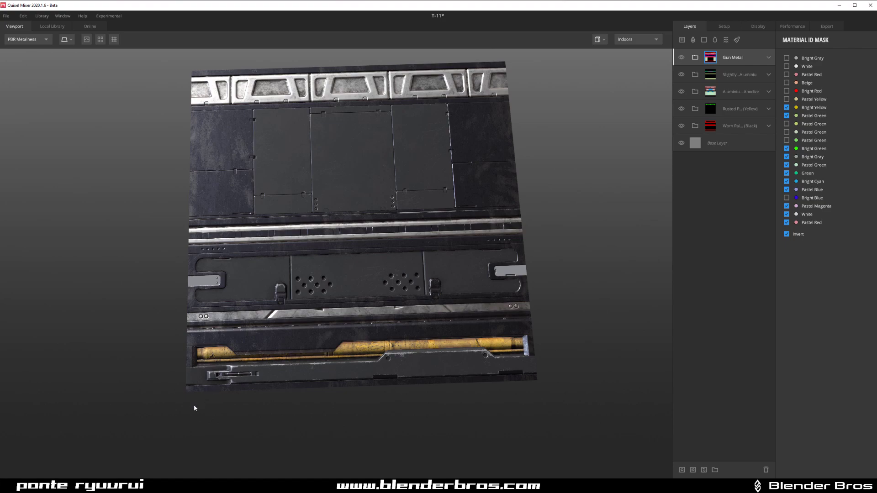
# Exclude the third and fourth Pastel Green IDs from the Gun Metal mask and keep the first two Pastel Green IDs covered
pyautogui.scroll(5, 200, 402)
pyautogui.moveTo(196, 417); pyautogui.dragTo(395, 280, button='middle')
pyautogui.moveTo(373, 321); pyautogui.dragTo(319, 324, button='middle')
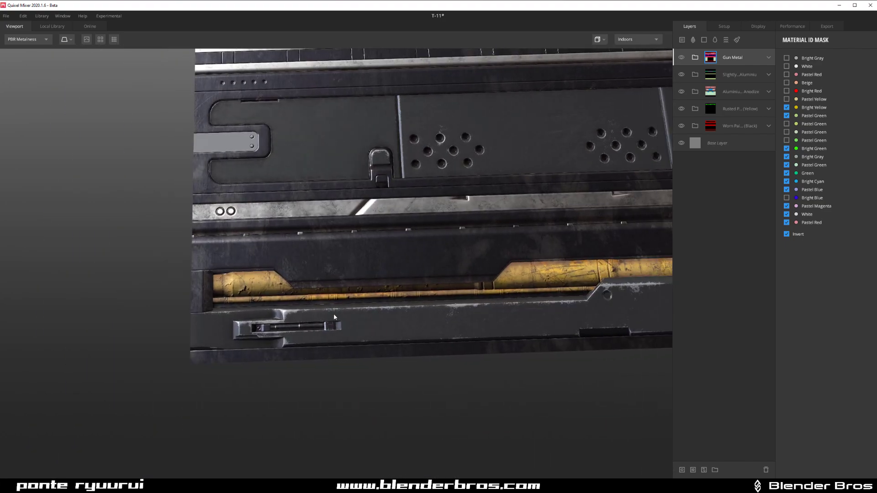
pyautogui.click(787, 140)
pyautogui.click(787, 124)
pyautogui.click(786, 116)
pyautogui.click(786, 124)
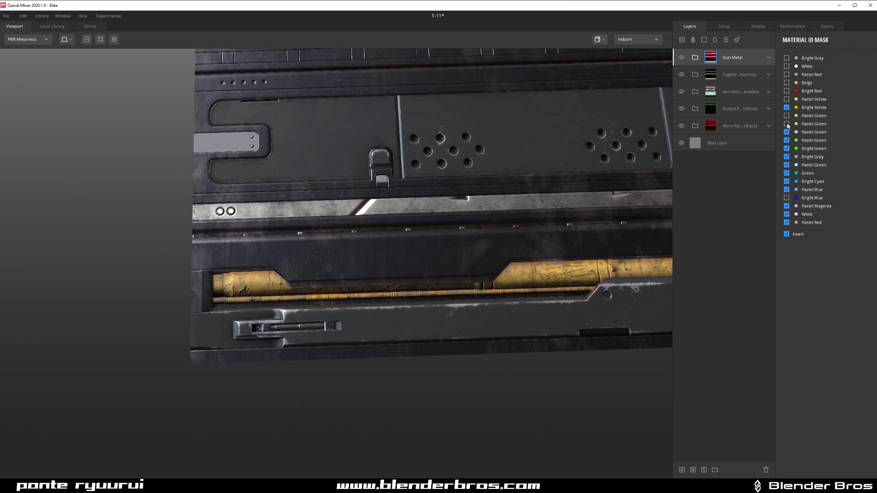
# Exclude Pastel Yellow, Bright Red, the first Pastel Red and the first White from the Gun Metal mask, keeping Beige covered
pyautogui.click(787, 100)
pyautogui.click(787, 91)
pyautogui.click(786, 82)
pyautogui.click(787, 75)
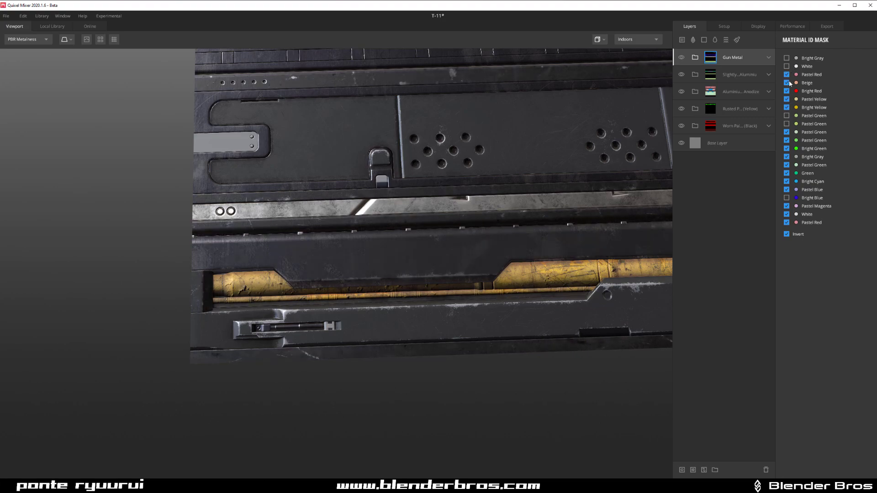
pyautogui.click(787, 84)
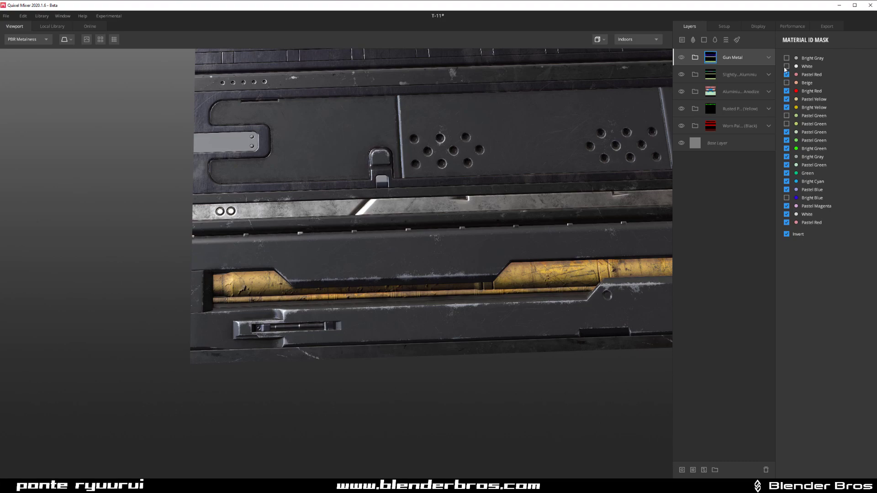
pyautogui.click(787, 67)
# Exclude the Bright Gray spacers and the first Pastel Green ID of the rails and upper frames from the Gun Metal mask
pyautogui.scroll(-5, 383, 267)
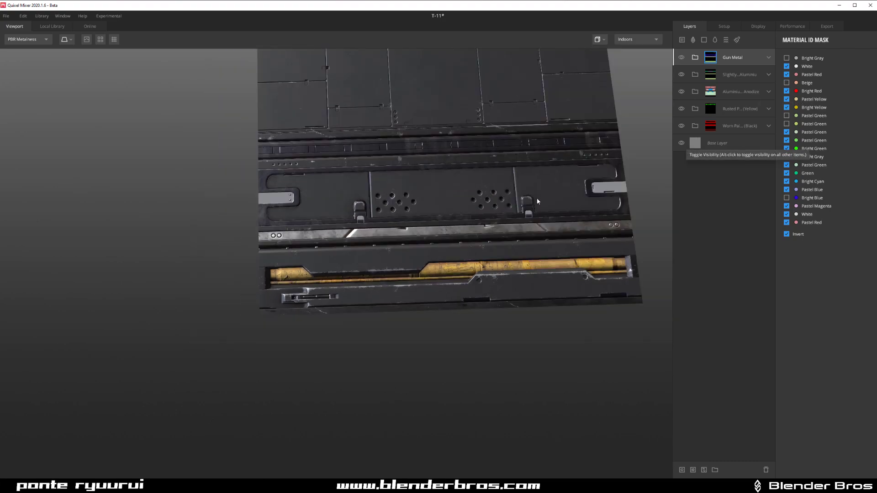
pyautogui.click(787, 58)
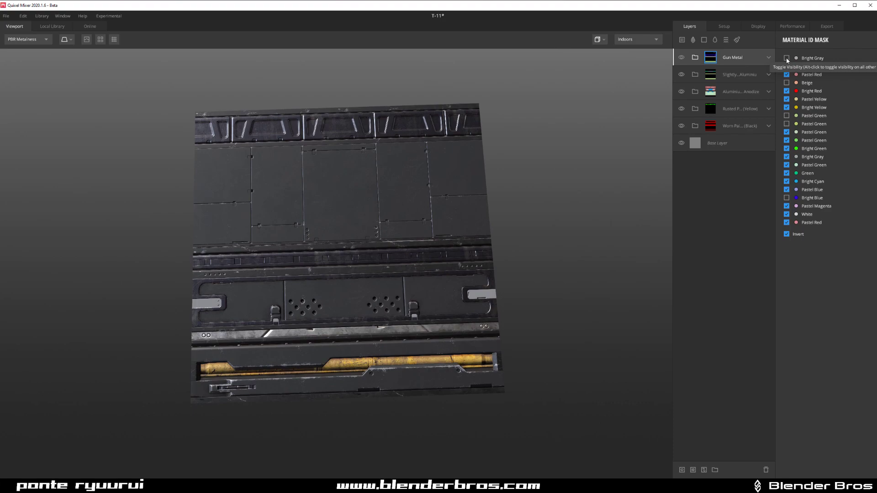
pyautogui.scroll(2, 639, 192)
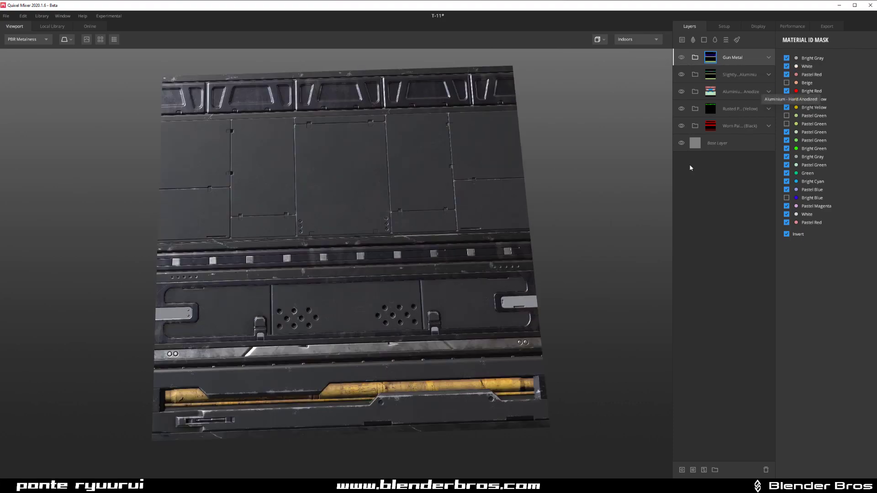
pyautogui.click(786, 117)
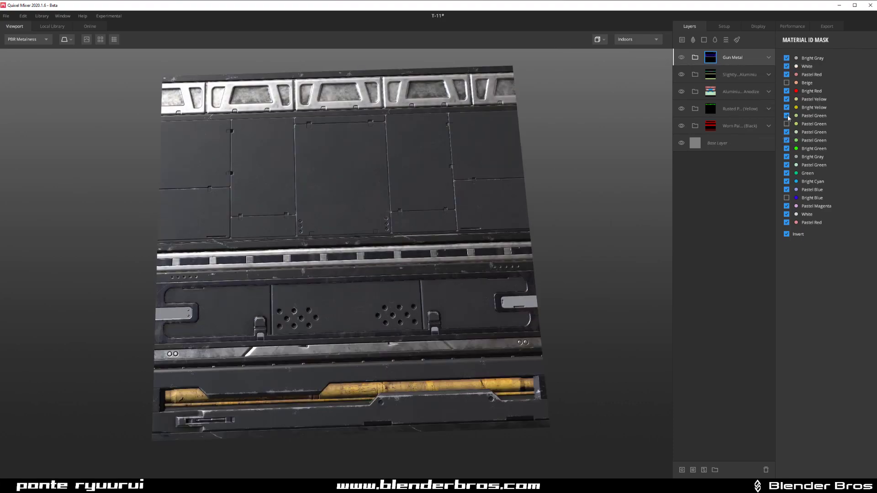
pyautogui.moveTo(485, 282); pyautogui.dragTo(495, 227, button='middle')
pyautogui.scroll(2, 425, 297)
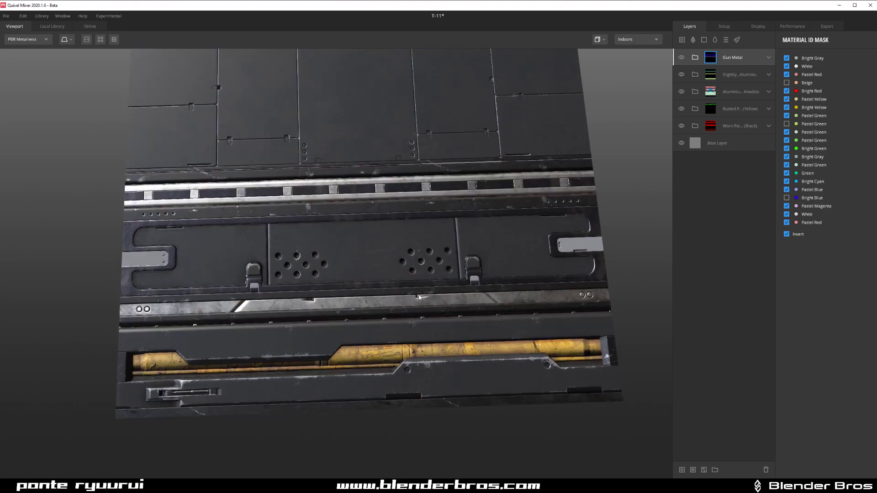
# Cover the Bright Yellow side inserts of the lower panel with Gun Metal by including that ID in its mask
pyautogui.moveTo(419, 300); pyautogui.dragTo(336, 297, button='middle')
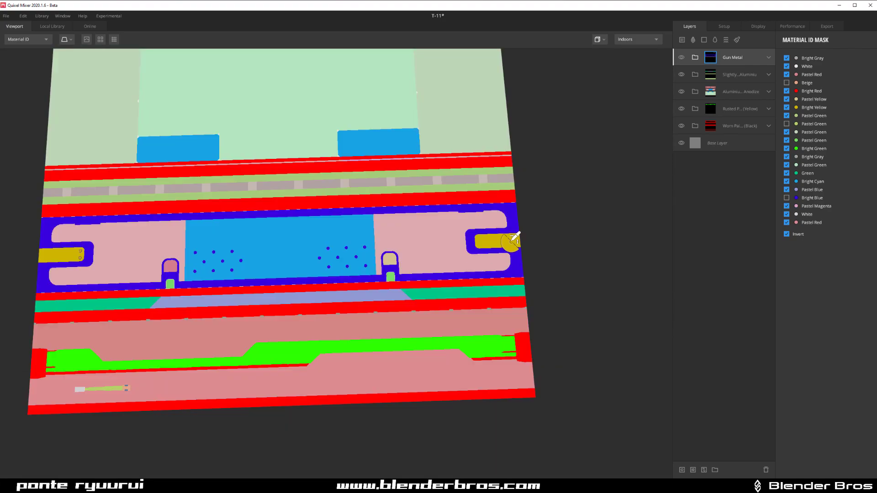
pyautogui.click(513, 239)
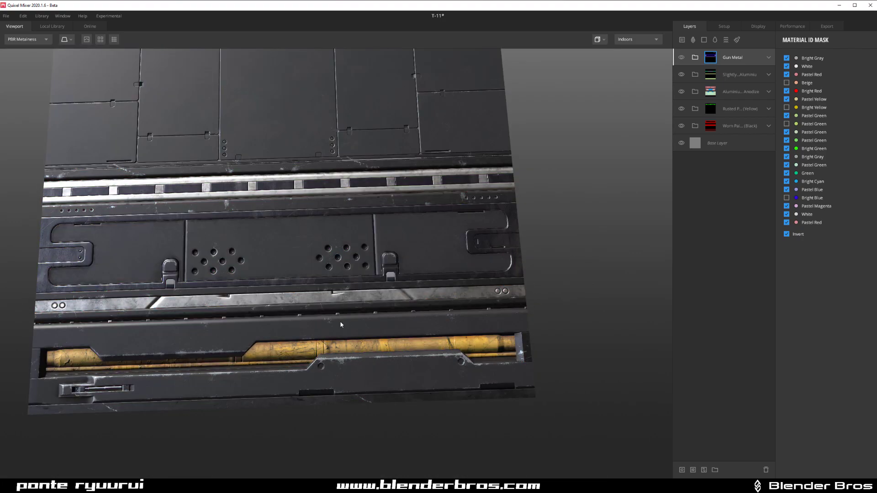
pyautogui.scroll(-5, 341, 323)
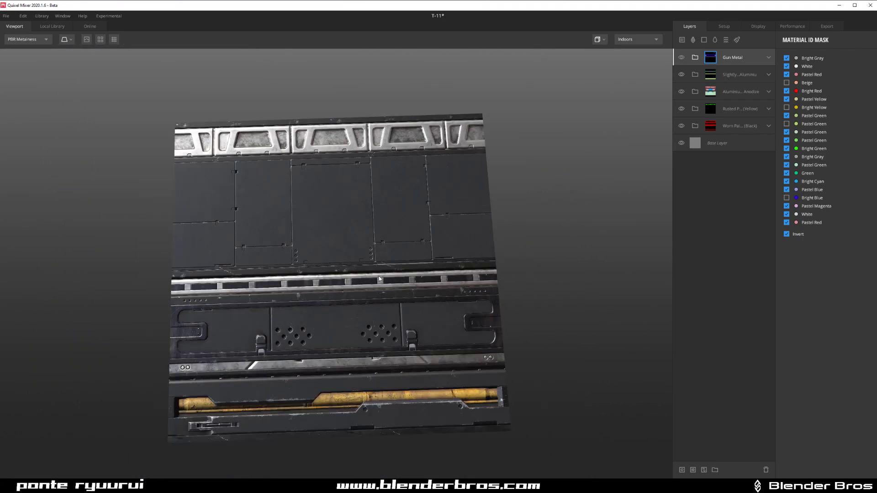
pyautogui.moveTo(379, 276); pyautogui.dragTo(367, 255)
pyautogui.scroll(3, 390, 330)
pyautogui.moveTo(390, 330); pyautogui.dragTo(377, 265, button='middle')
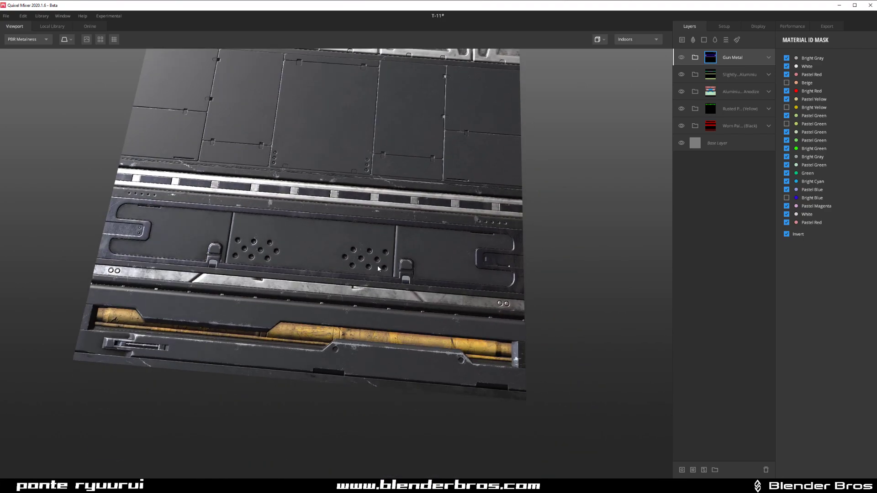
# Include the fourth Pastel Green ID, the small tabs below the latches, in the Gun Metal mask
pyautogui.scroll(6, 378, 268)
pyautogui.moveTo(192, 312); pyautogui.dragTo(433, 324, button='middle')
pyautogui.scroll(1, 267, 306)
pyautogui.press('m')
pyautogui.click(252, 273)
pyautogui.press('i')
pyautogui.scroll(-8, 324, 294)
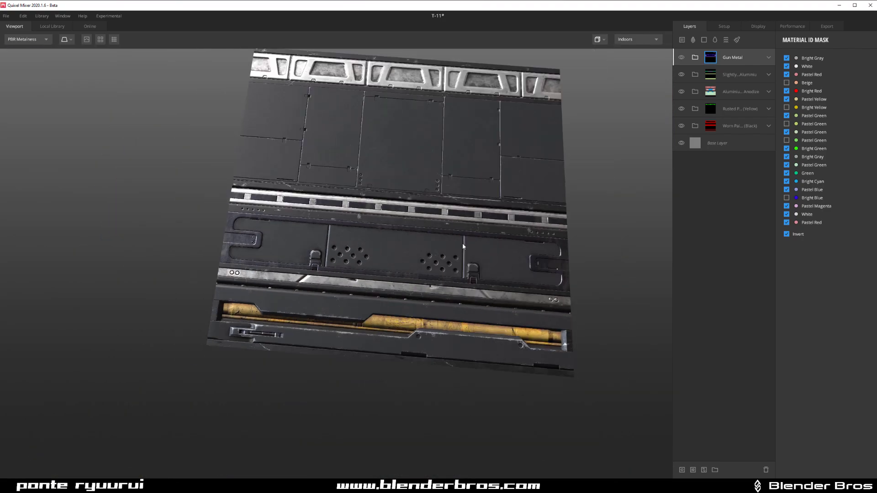
# Try covering the Bright Cyan panels with Gun Metal and inspect the result across the trim sheet
pyautogui.scroll(-3, 463, 247)
pyautogui.press('m')
pyautogui.click(406, 245)
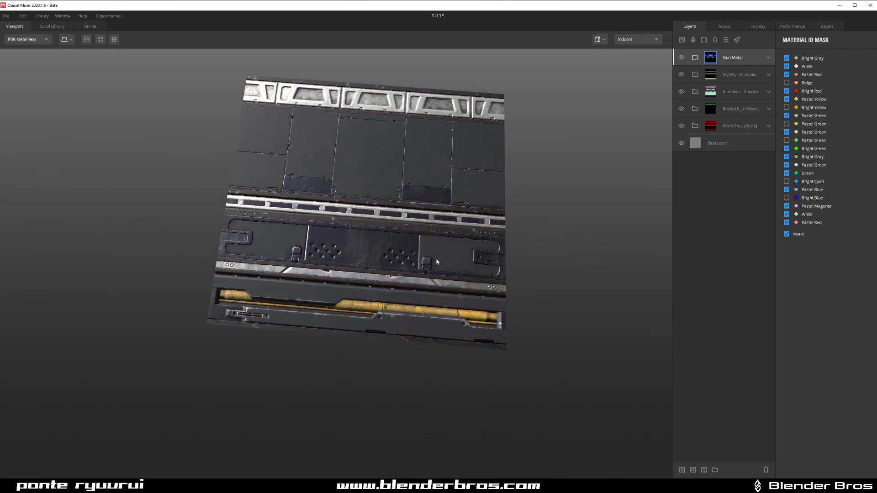
pyautogui.scroll(6, 403, 267)
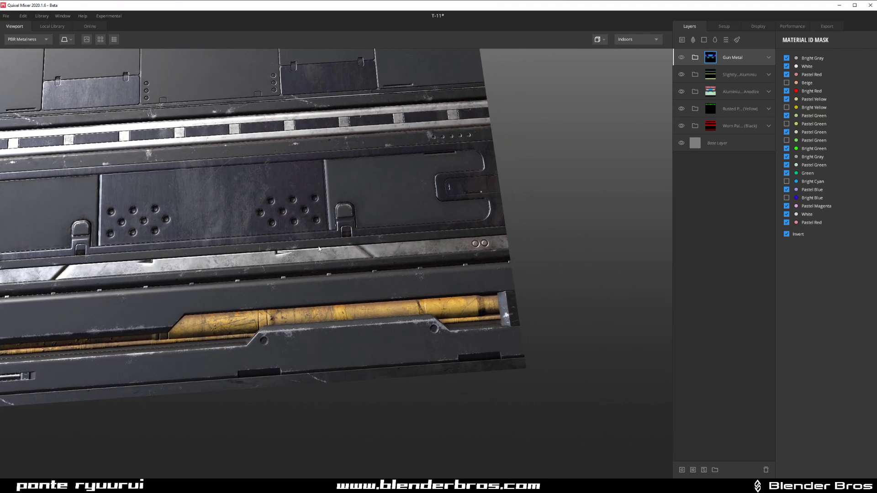
pyautogui.scroll(-6, 290, 312)
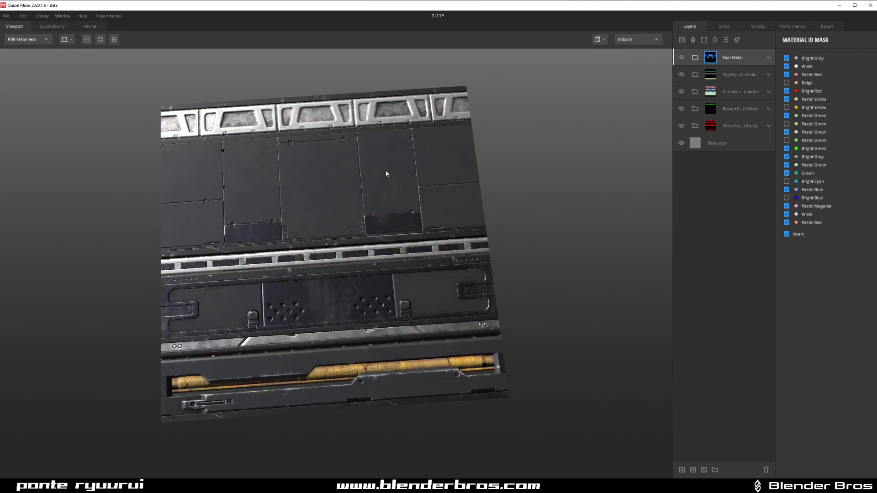
# Find the Heavy Rust smart material in the local library, add it above Gun Metal, and hide its layer
pyautogui.click(48, 28)
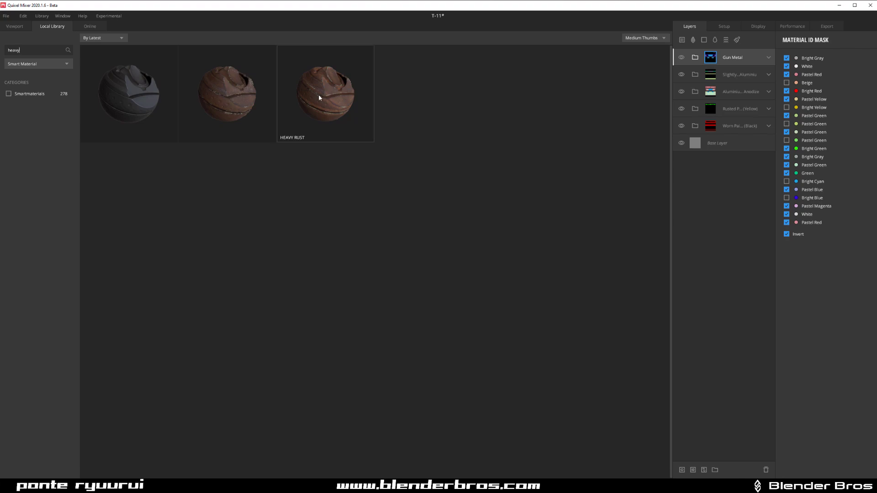
pyautogui.click(321, 95)
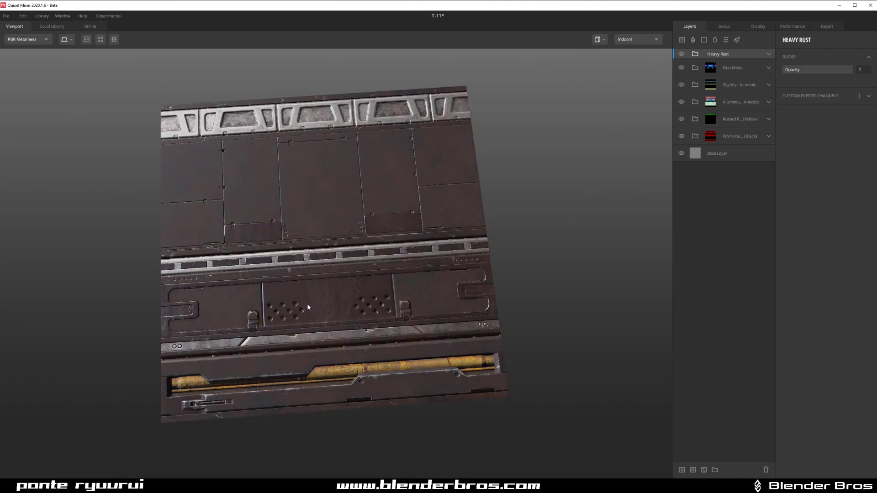
pyautogui.click(681, 54)
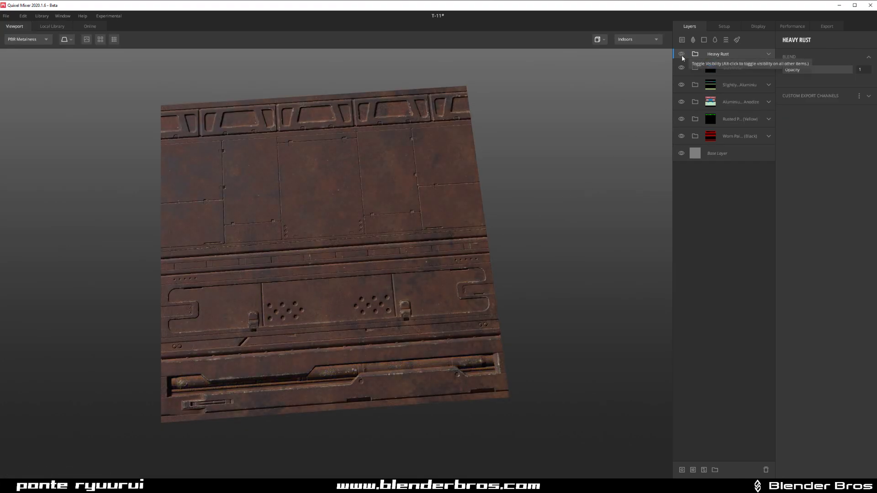
# Exclude the Bright Cyan panels from the Gun Metal mask again
pyautogui.click(711, 70)
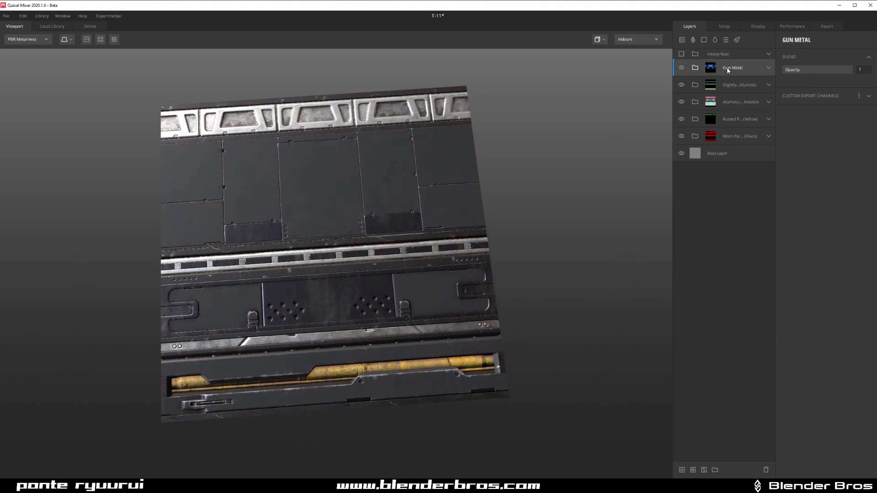
pyautogui.click(693, 469)
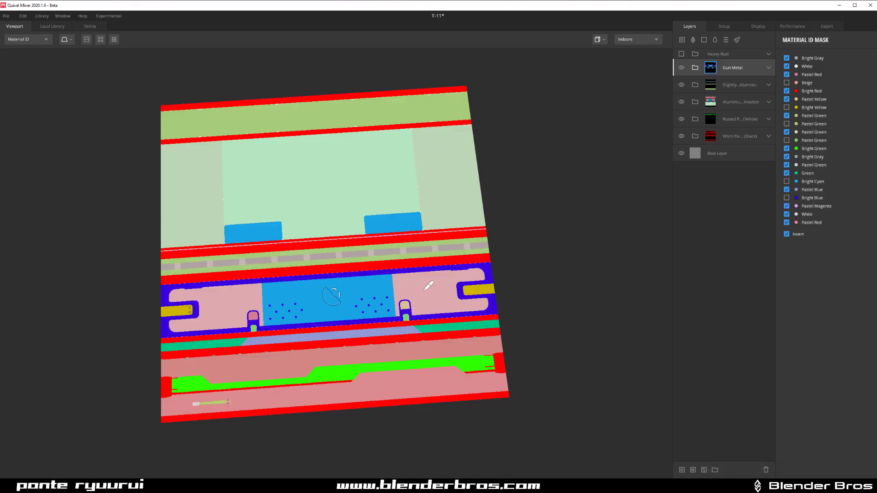
pyautogui.click(421, 290)
pyautogui.scroll(3, 571, 241)
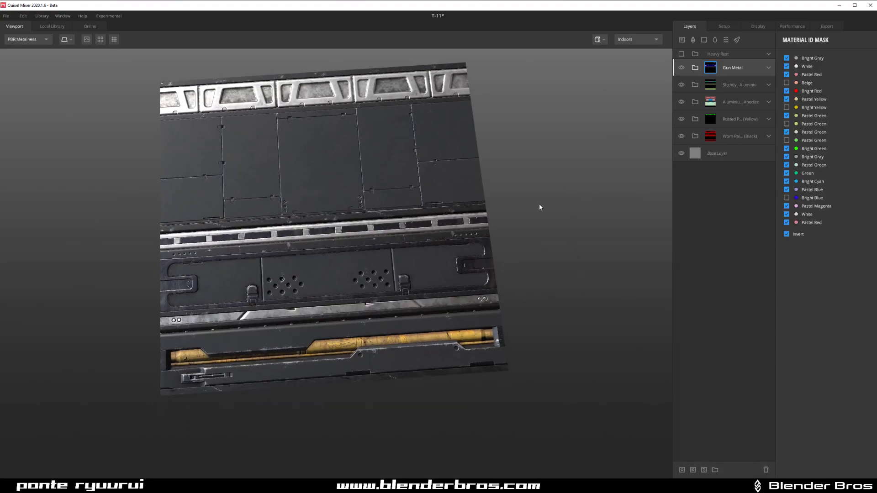
pyautogui.scroll(-3, 522, 302)
pyautogui.moveTo(485, 241); pyautogui.dragTo(483, 266, button='middle')
pyautogui.press('c')
pyautogui.press('c')
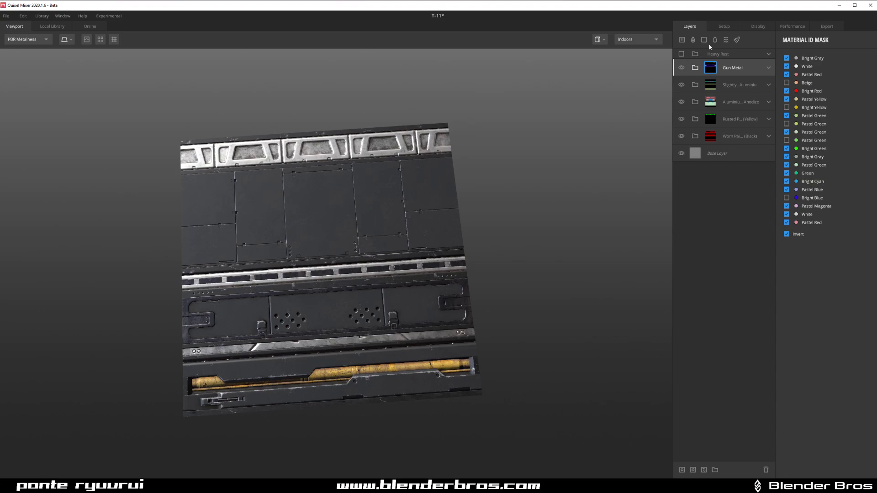
# Show the Heavy Rust layer, expand its group, and give it a mask stack with a Map component
pyautogui.click(721, 54)
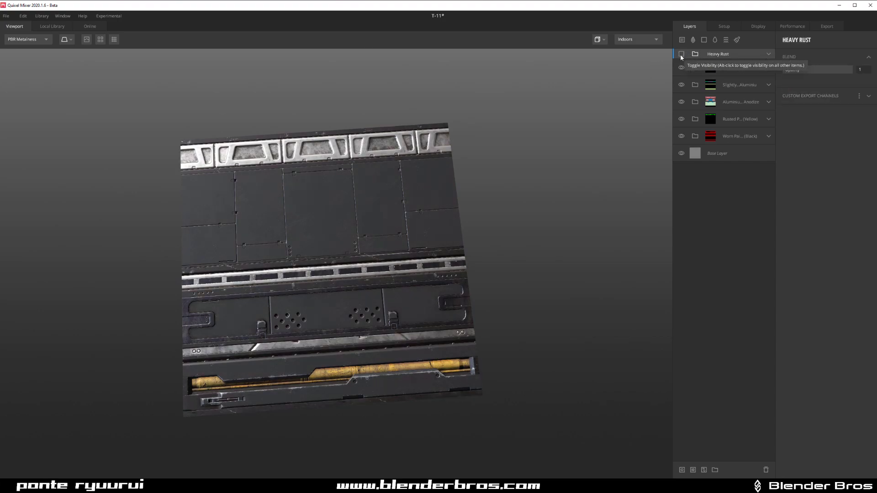
pyautogui.click(681, 54)
pyautogui.scroll(2, 431, 284)
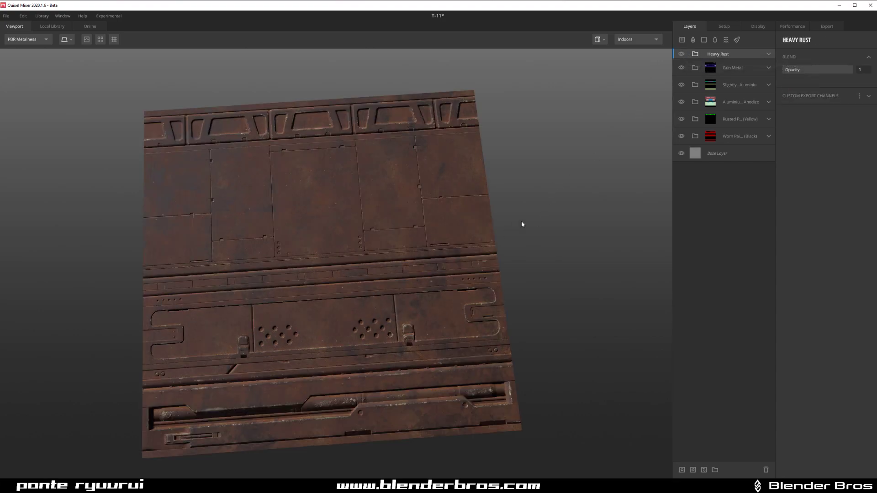
pyautogui.click(768, 54)
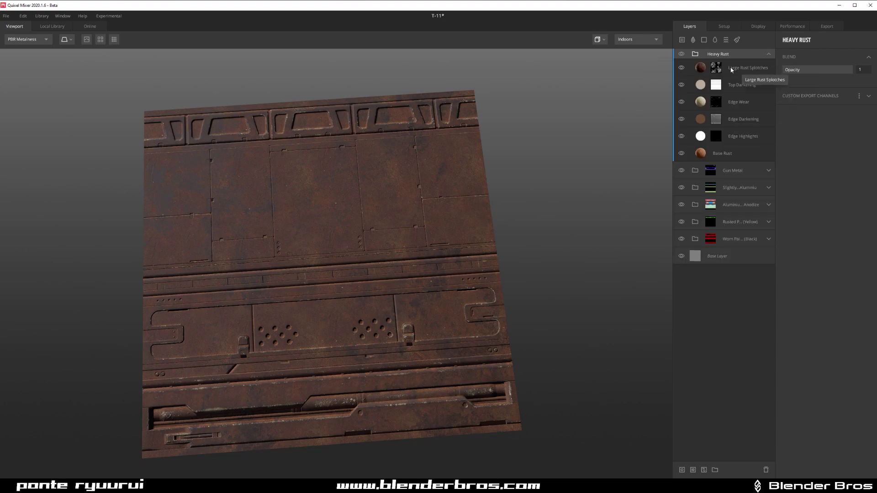
pyautogui.click(682, 470)
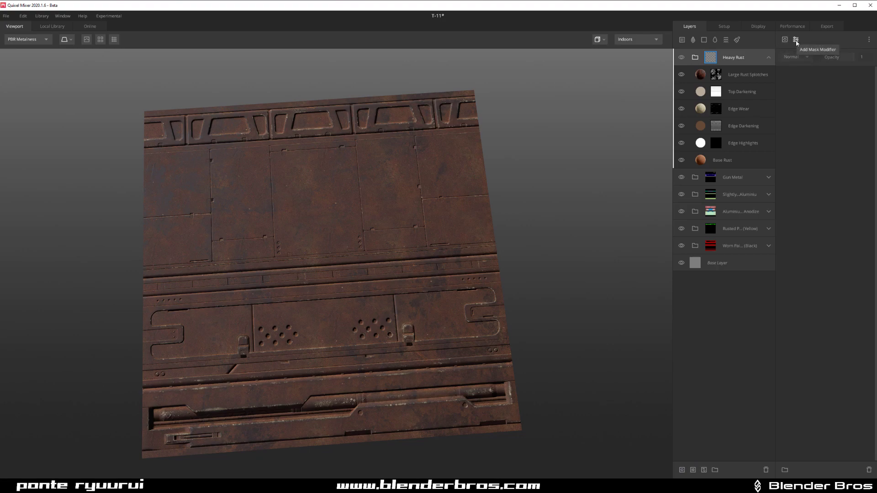
pyautogui.click(785, 40)
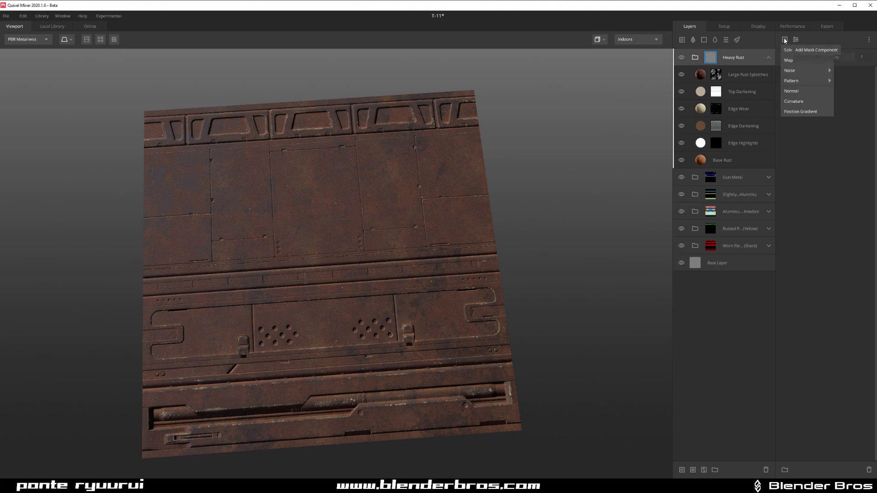
pyautogui.click(807, 59)
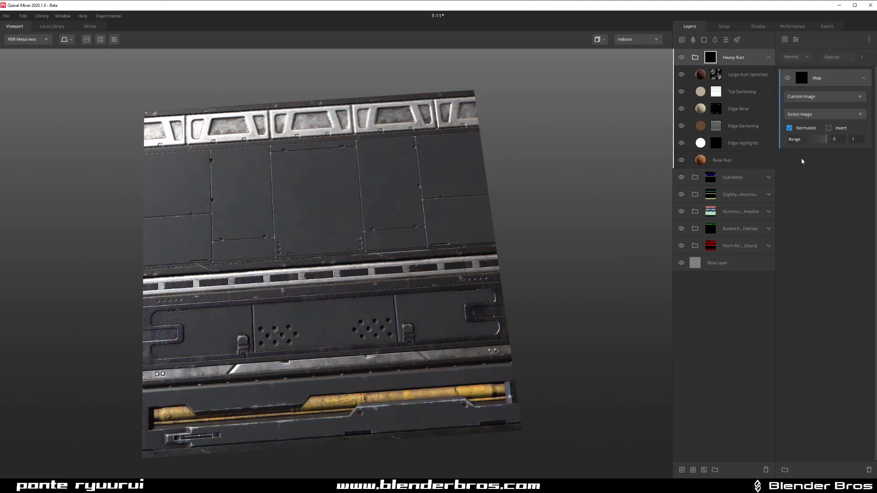
# Set the Map component's source to Layer Map, using the AO channel of Large Rust Splotches
pyautogui.click(823, 96)
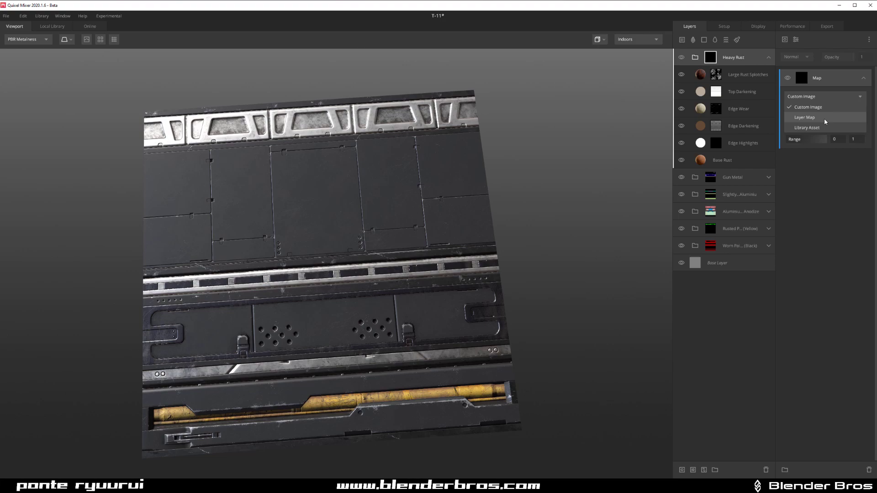
pyautogui.click(824, 118)
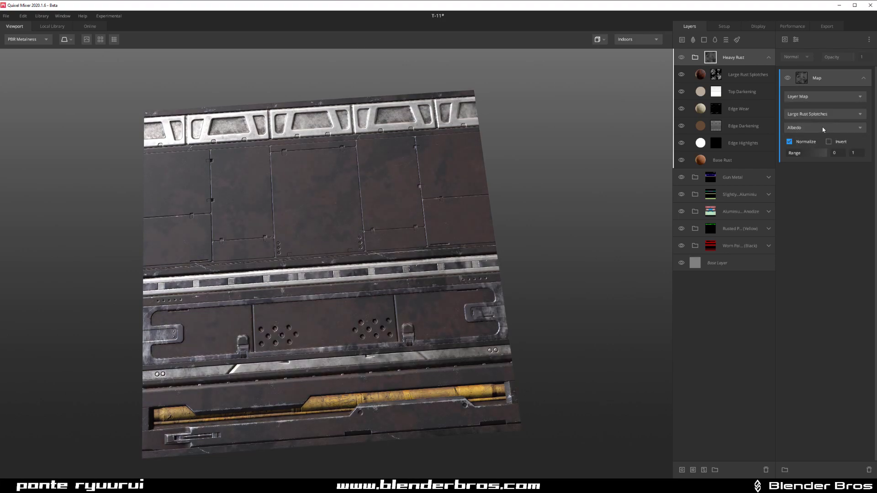
pyautogui.click(819, 126)
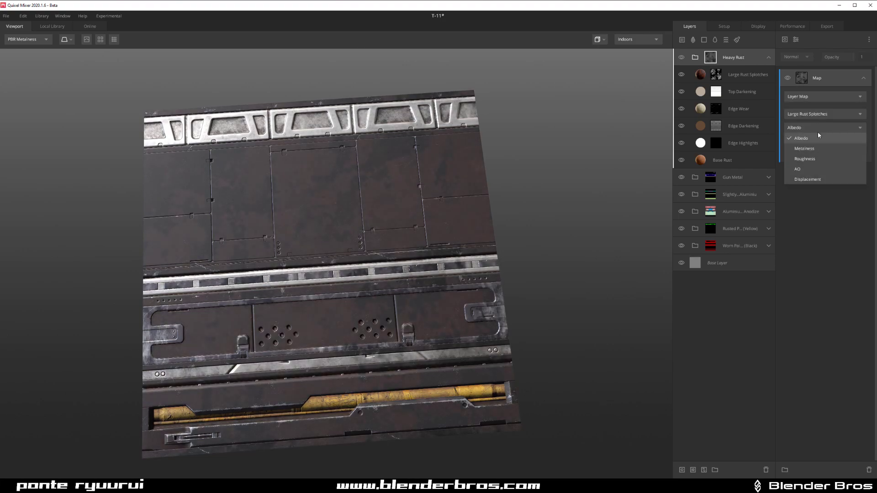
pyautogui.click(812, 167)
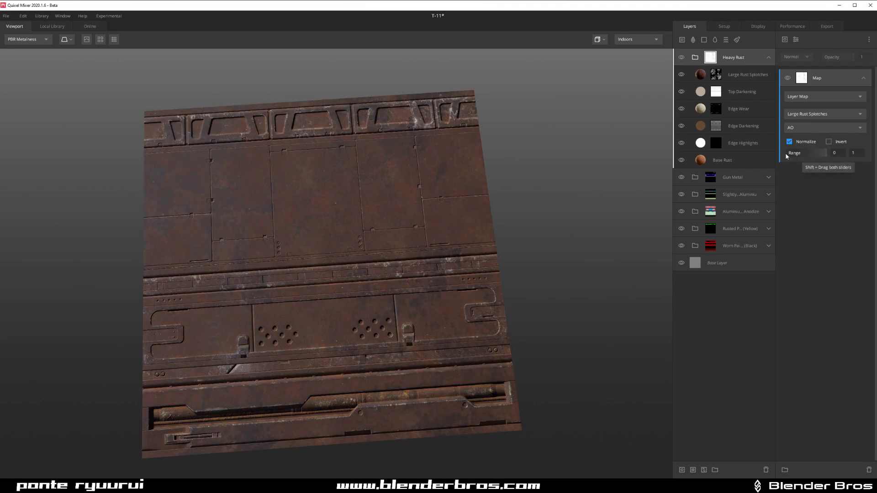
# Base the rust mask on the Base Layer's Normal channel and set its range to 0.552–0.802
pyautogui.click(808, 115)
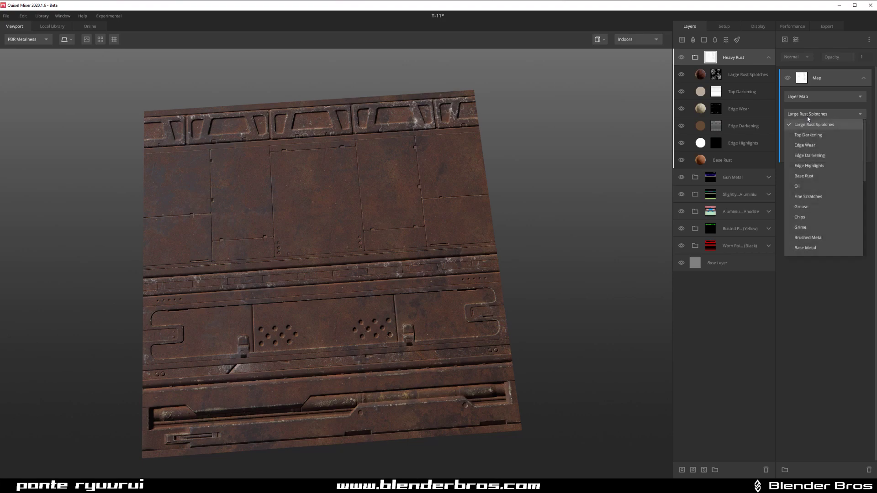
pyautogui.scroll(-3, 815, 233)
pyautogui.moveTo(870, 170); pyautogui.dragTo(876, 273)
pyautogui.click(820, 252)
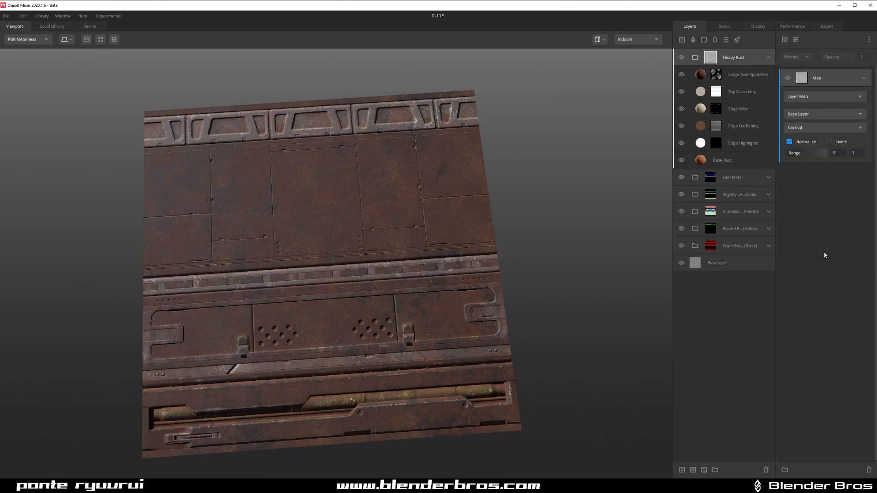
pyautogui.moveTo(787, 153); pyautogui.dragTo(809, 159)
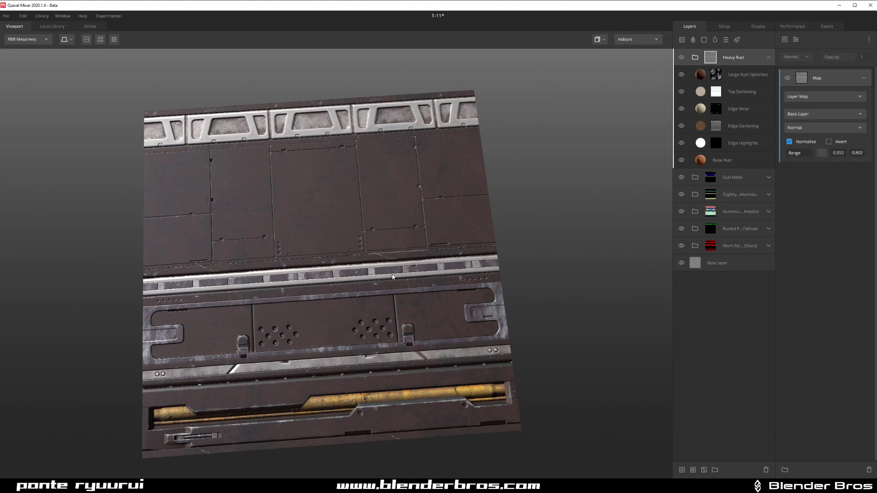
# Adjust the rust mask's range to 0.647–0.897 while previewing the layer mask, and return to the PBR Metalness view
pyautogui.press('m')
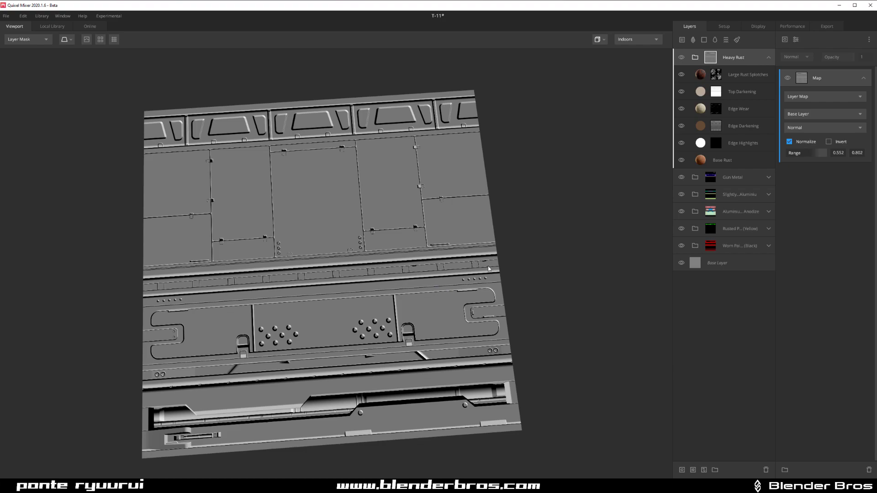
pyautogui.moveTo(810, 153)
pyautogui.mouseDown()
pyautogui.moveTo(824, 156)
pyautogui.moveTo(812, 154)
pyautogui.mouseUp()
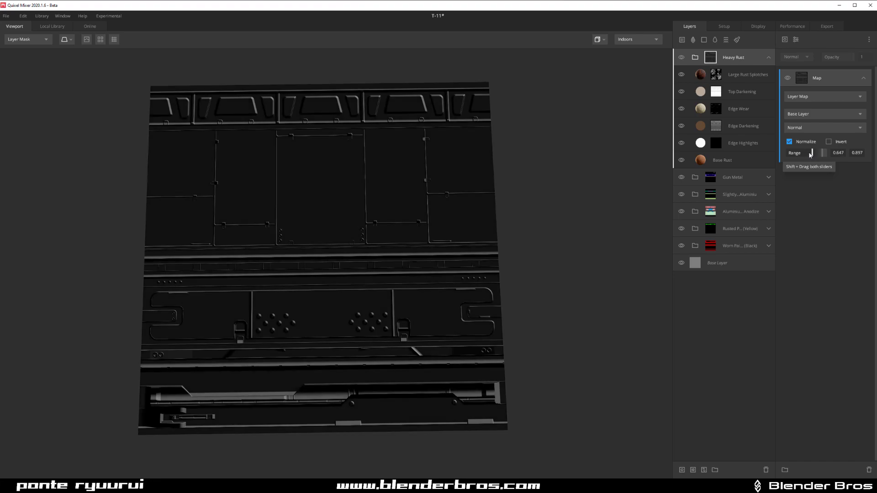
pyautogui.press('m')
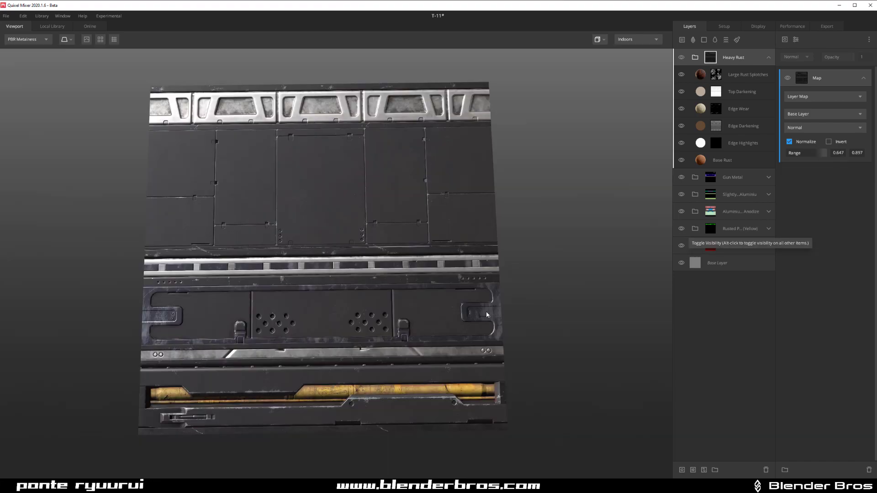
# Compare the rails and dark inserts up close with Heavy Rust off and on, and reselect its mask
pyautogui.scroll(10, 408, 320)
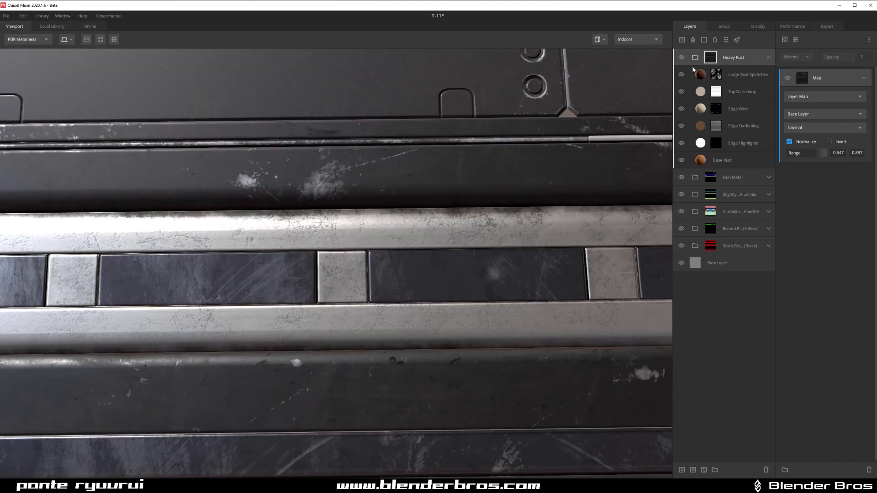
pyautogui.click(681, 58)
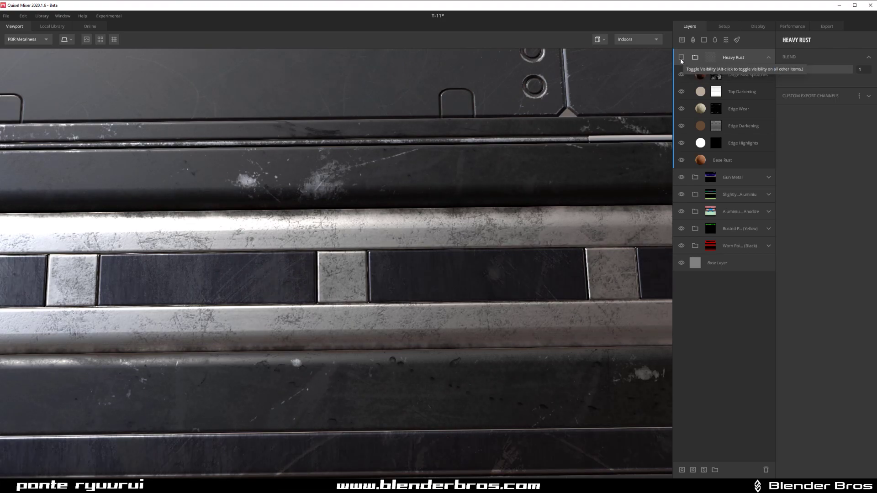
pyautogui.click(681, 58)
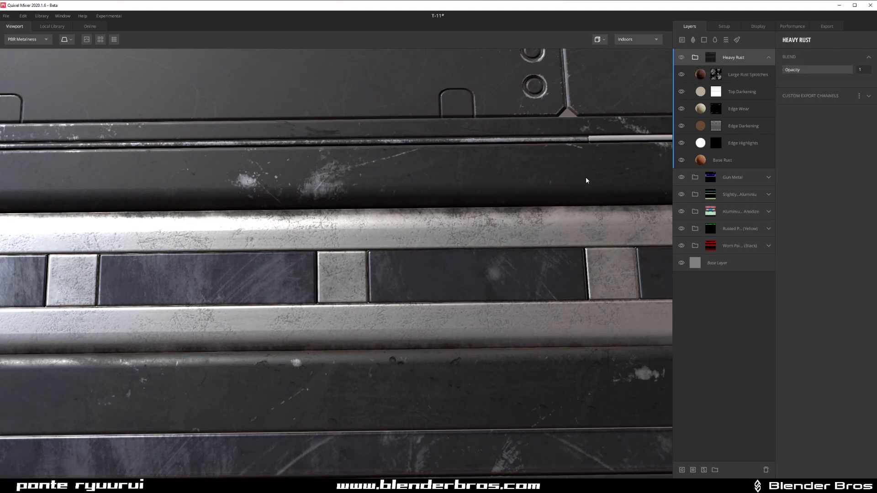
pyautogui.click(711, 57)
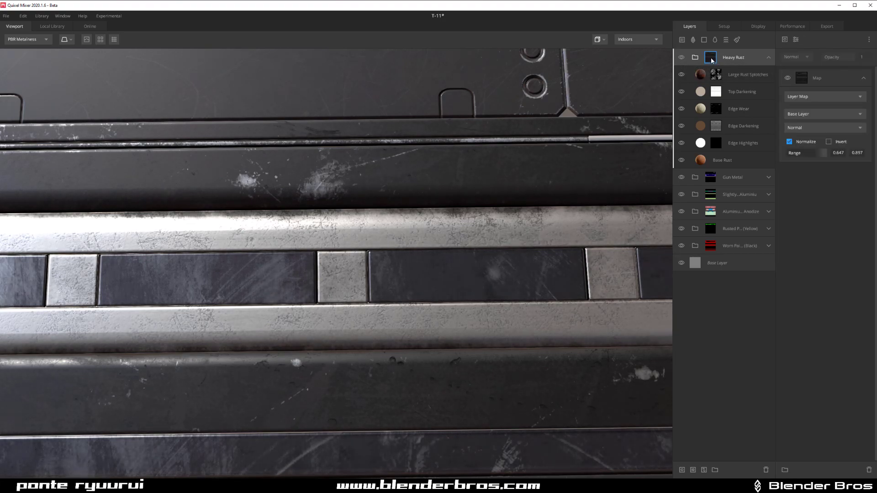
# Invert the Heavy Rust mask, and examine the rails and the perforated panel up close
pyautogui.click(829, 142)
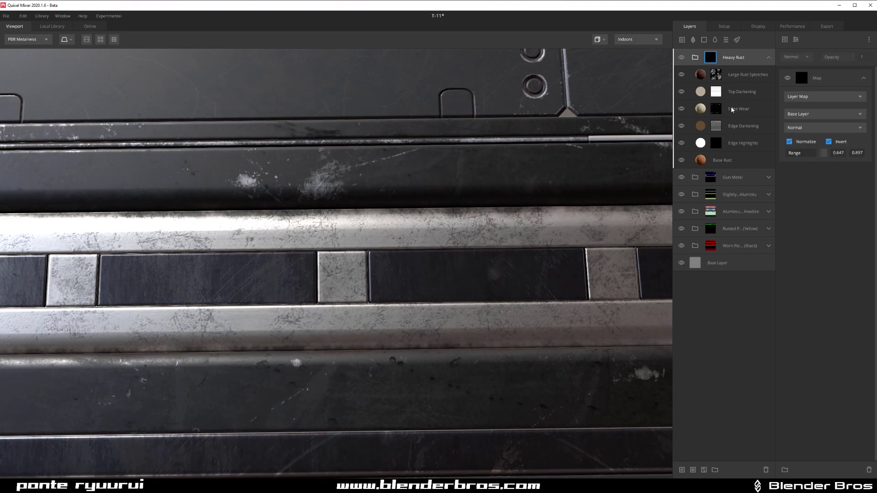
pyautogui.click(696, 58)
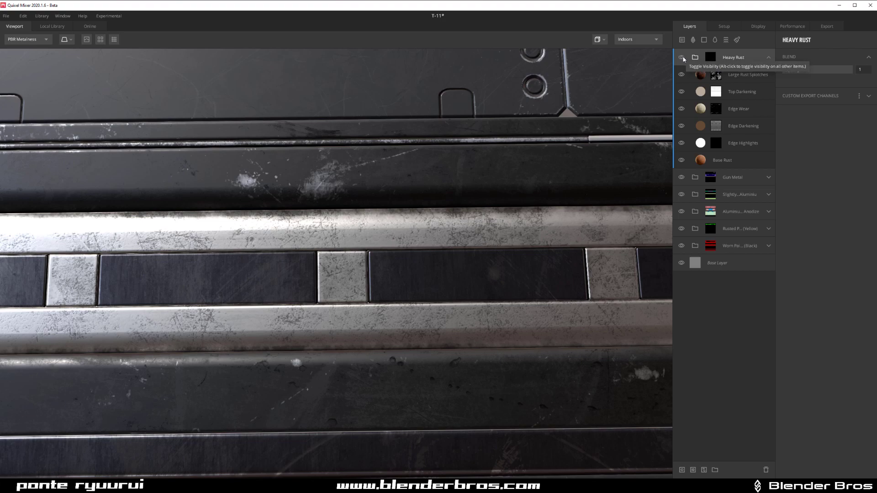
pyautogui.scroll(-10, 366, 256)
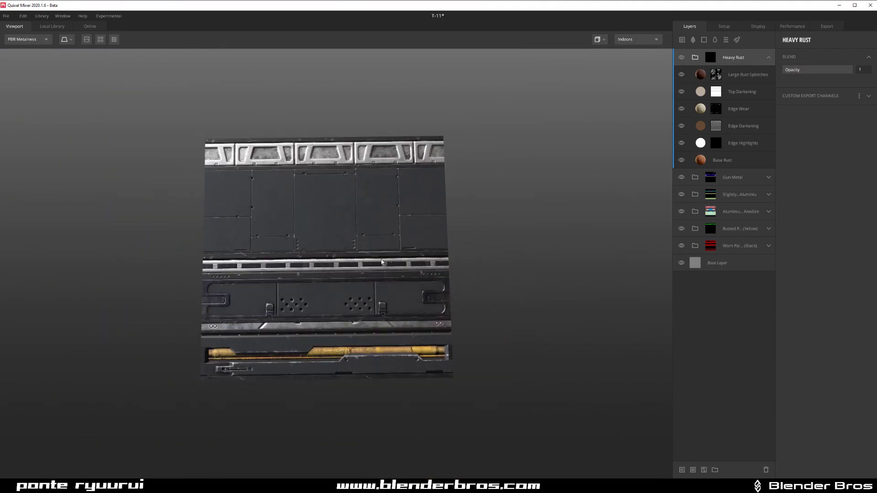
pyautogui.scroll(6, 372, 274)
pyautogui.scroll(-5, 372, 275)
pyautogui.moveTo(395, 333); pyautogui.dragTo(429, 233)
pyautogui.scroll(5, 350, 305)
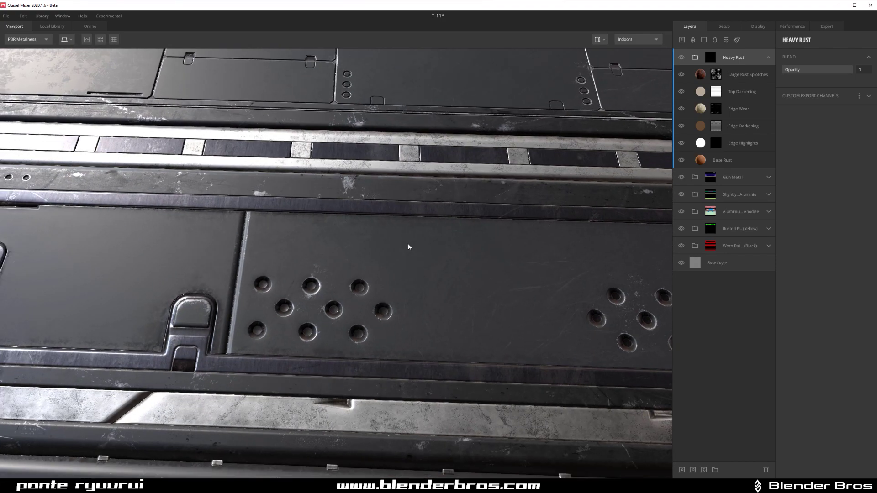
pyautogui.scroll(5, 408, 252)
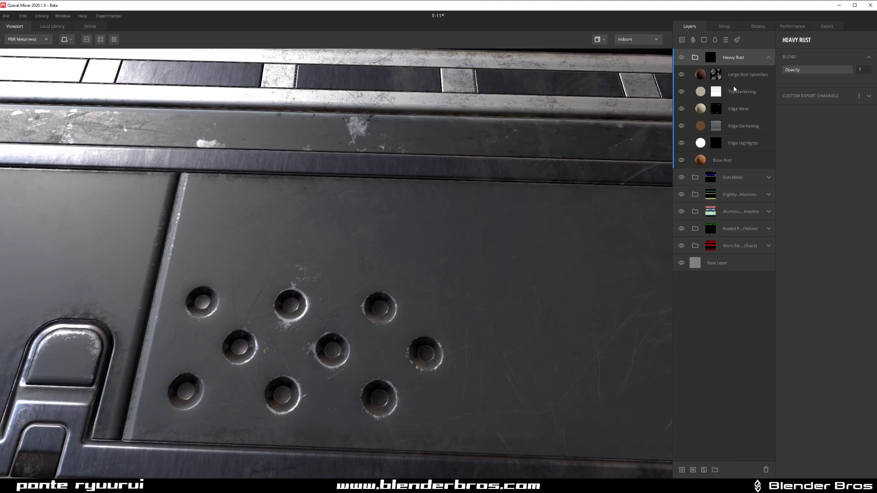
# Compare the perforated panel with the Heavy Rust mask's inversion off and on, and adjust the mask's range
pyautogui.click(711, 57)
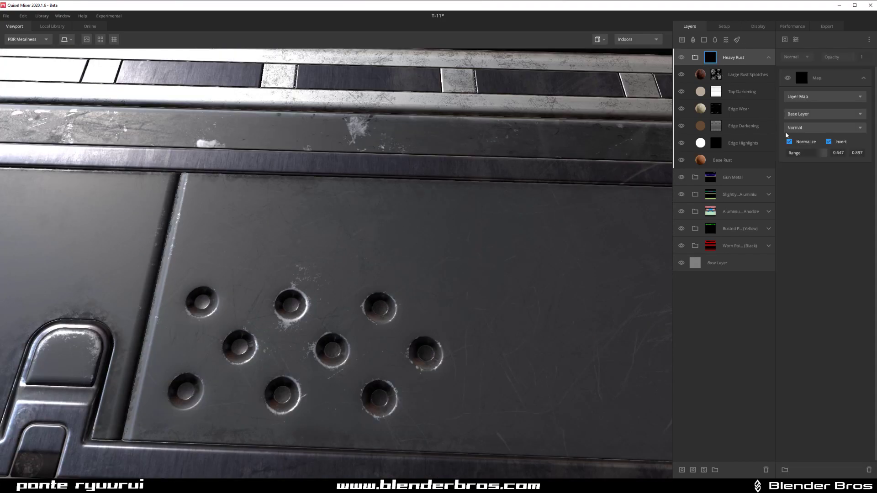
pyautogui.click(828, 142)
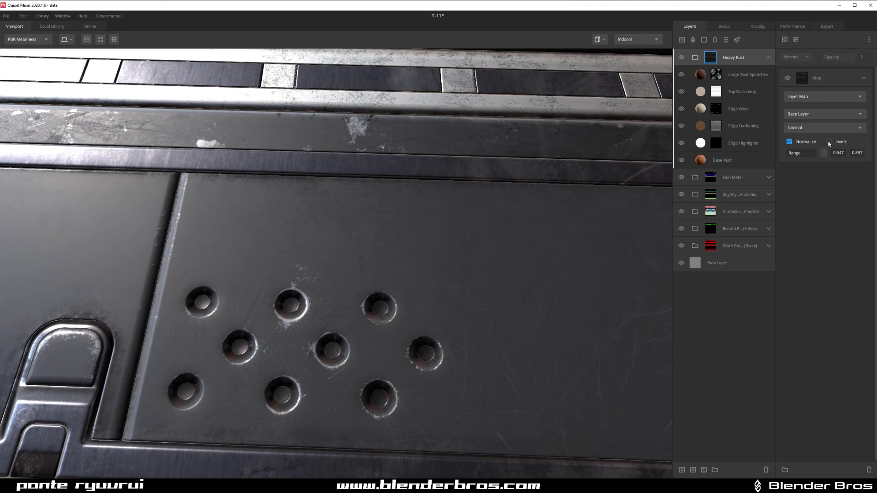
pyautogui.click(828, 142)
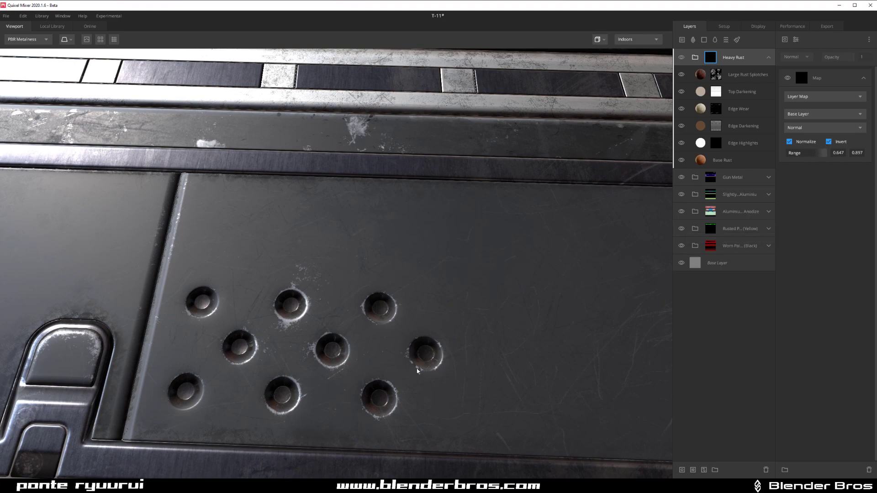
pyautogui.moveTo(815, 153)
pyautogui.mouseDown()
pyautogui.moveTo(797, 155)
pyautogui.moveTo(825, 156)
pyautogui.mouseUp()
# Examine the Heavy Rust layer's effect on the upper panels and across the whole trim sheet from different distances
pyautogui.scroll(-8, 425, 251)
pyautogui.moveTo(367, 275)
pyautogui.mouseDown()
pyautogui.moveTo(378, 295)
pyautogui.moveTo(352, 285)
pyautogui.moveTo(370, 275)
pyautogui.moveTo(397, 203)
pyautogui.moveTo(378, 263)
pyautogui.mouseUp()
pyautogui.scroll(4, 406, 224)
pyautogui.moveTo(413, 153)
pyautogui.keyDown('alt'); pyautogui.mouseDown()
pyautogui.moveTo(409, 206)
pyautogui.moveTo(414, 181)
pyautogui.mouseUp(); pyautogui.keyUp('alt')
pyautogui.moveTo(414, 180); pyautogui.dragTo(344, 303, button='middle')
pyautogui.scroll(3, 448, 241)
pyautogui.scroll(-8, 492, 264)
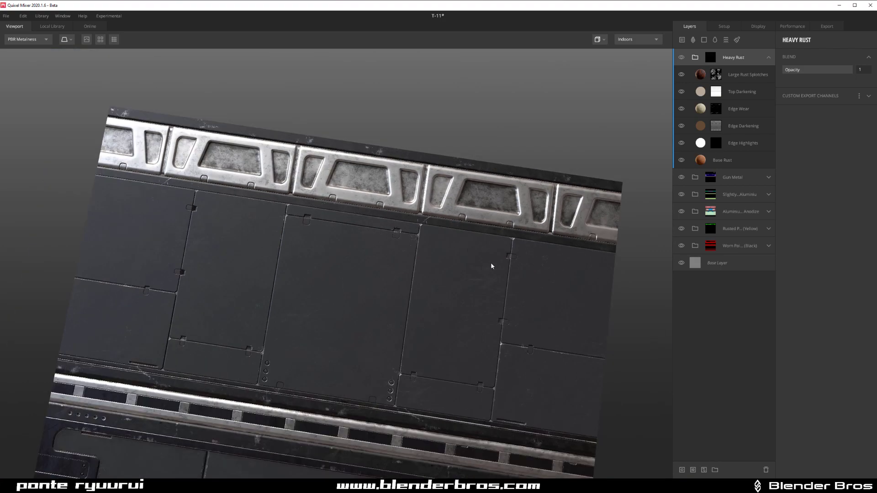
pyautogui.moveTo(492, 264); pyautogui.dragTo(462, 192, button='middle')
pyautogui.moveTo(457, 246); pyautogui.dragTo(487, 220, button='middle')
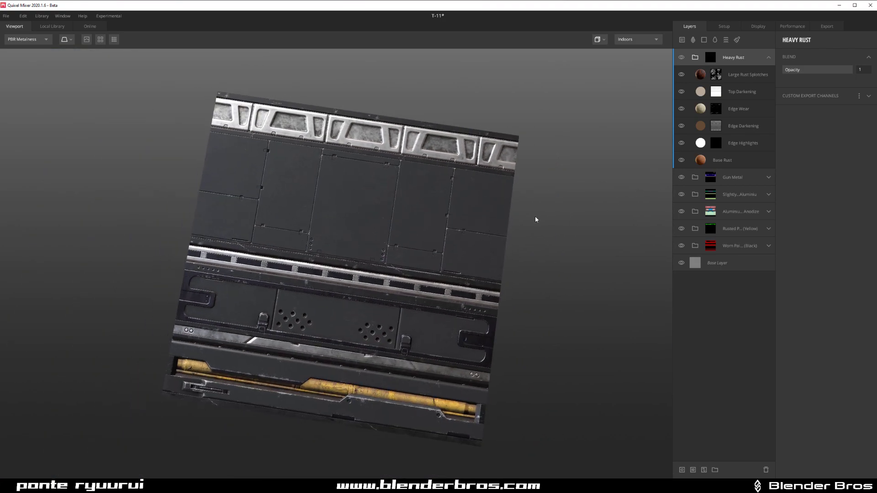
# Preview black (000000) as the albedo colour of the Aluminum layer in the anodized aluminium group, and discard the change
pyautogui.click(771, 210)
pyautogui.click(770, 212)
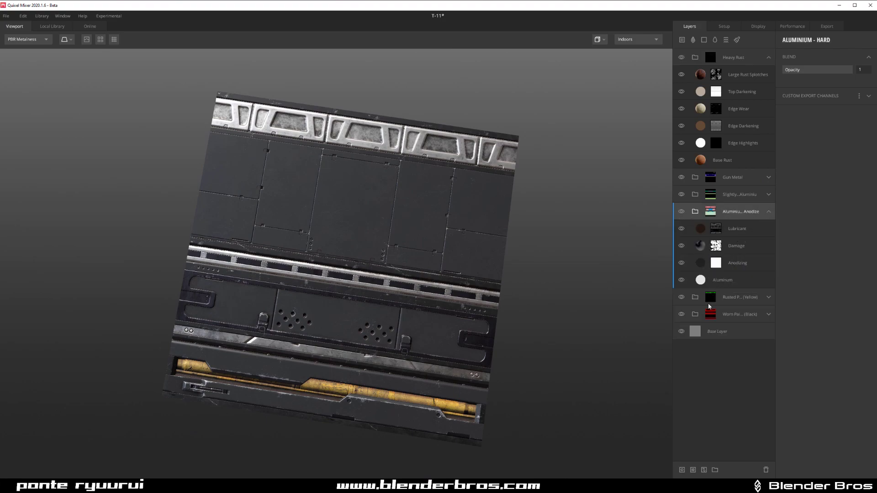
pyautogui.click(701, 281)
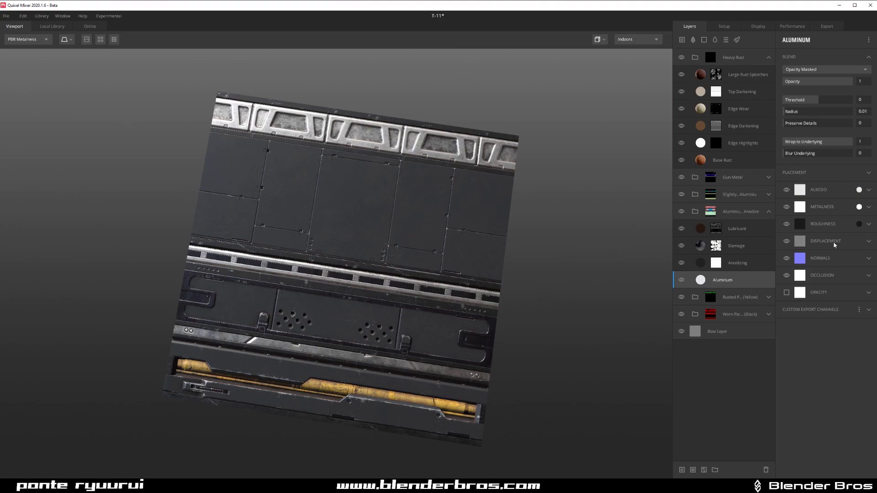
pyautogui.click(858, 190)
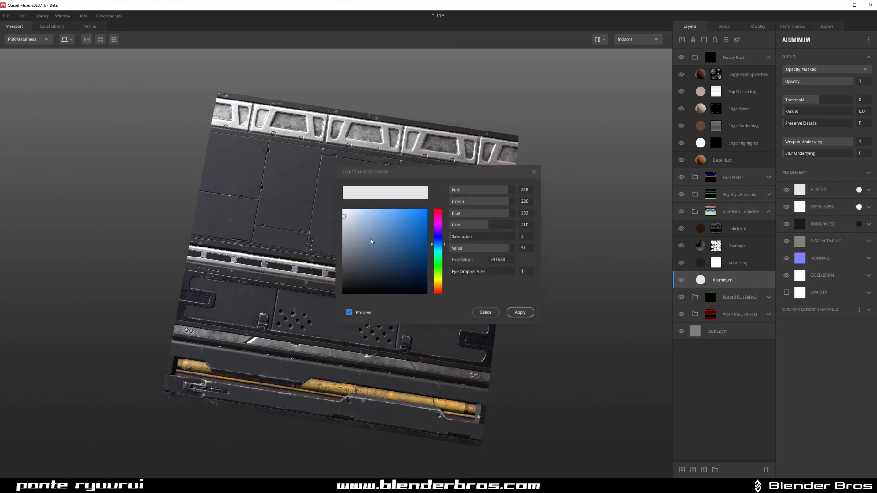
pyautogui.moveTo(370, 258)
pyautogui.mouseDown()
pyautogui.moveTo(357, 300)
pyautogui.moveTo(367, 298)
pyautogui.mouseUp()
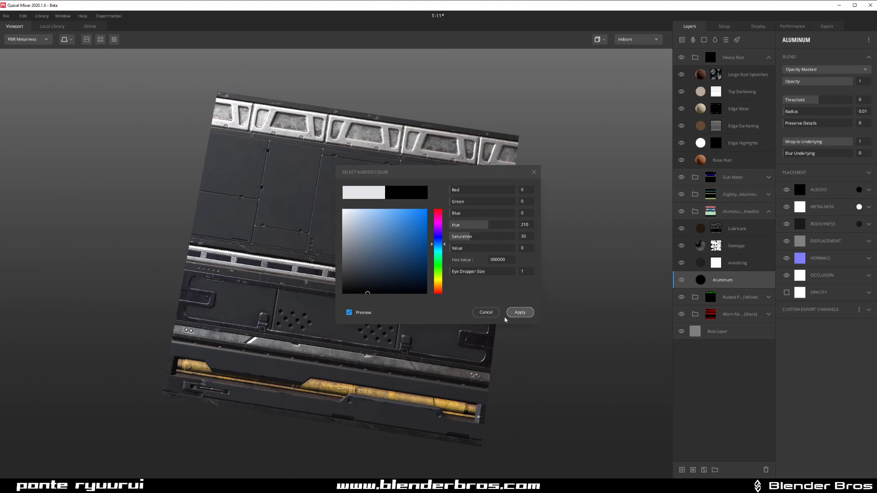
pyautogui.click(486, 313)
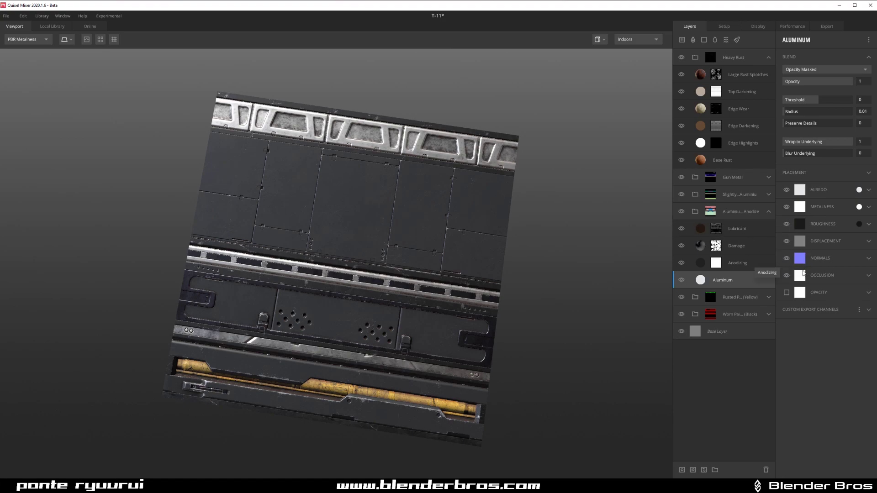
# Examine how the metal rails, dark panels and yellow pipes of the trim sheet reflect light from several angles
pyautogui.moveTo(385, 293); pyautogui.dragTo(391, 274)
pyautogui.scroll(4, 368, 307)
pyautogui.moveTo(369, 284); pyautogui.dragTo(379, 206, button='middle')
pyautogui.moveTo(398, 225)
pyautogui.mouseDown()
pyautogui.moveTo(407, 256)
pyautogui.moveTo(333, 236)
pyautogui.moveTo(457, 220)
pyautogui.moveTo(445, 270)
pyautogui.moveTo(393, 239)
pyautogui.moveTo(393, 226)
pyautogui.moveTo(187, 166)
pyautogui.moveTo(204, 185)
pyautogui.moveTo(398, 226)
pyautogui.mouseUp()
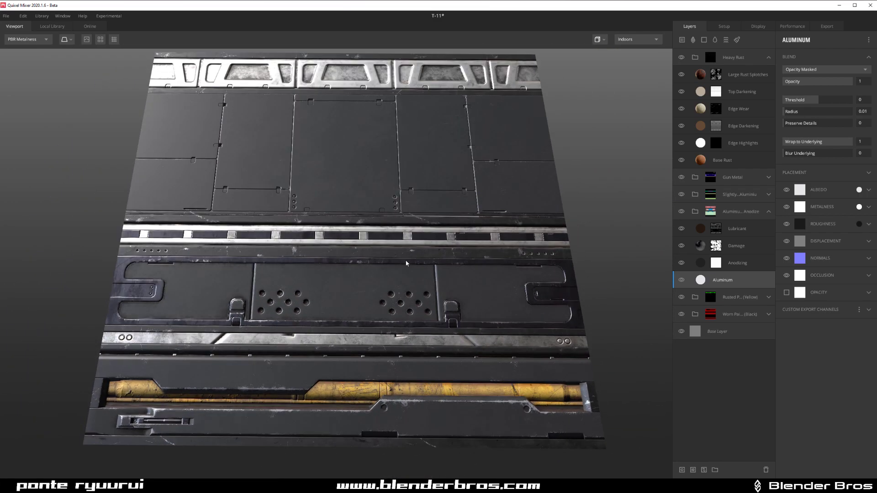
pyautogui.moveTo(381, 222); pyautogui.dragTo(373, 242)
pyautogui.scroll(-2, 373, 243)
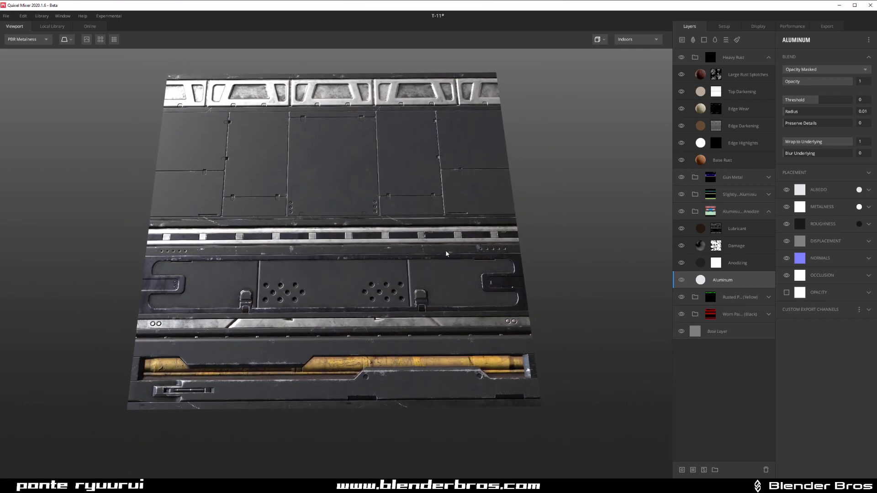
pyautogui.scroll(3, 437, 275)
pyautogui.moveTo(469, 272)
pyautogui.mouseDown()
pyautogui.moveTo(448, 257)
pyautogui.moveTo(467, 275)
pyautogui.mouseUp()
pyautogui.scroll(-2, 399, 312)
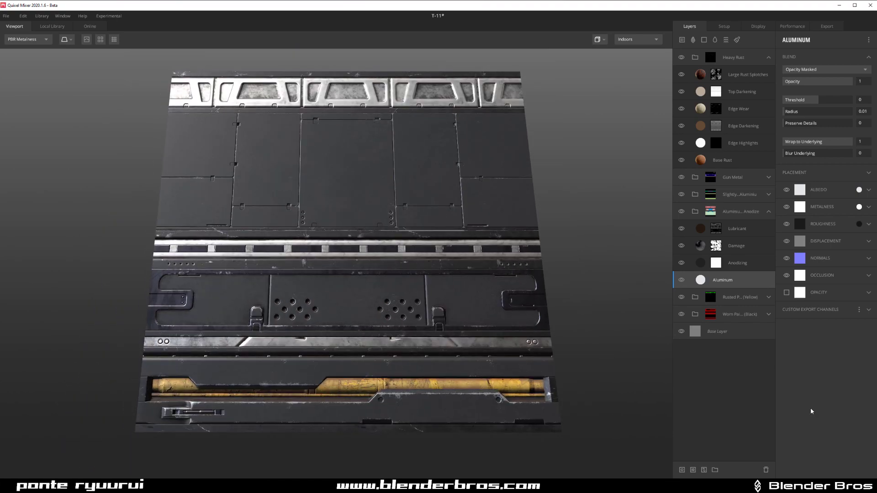
# Exclude the Diffuse, Specular and Displacement maps from the export and include the Metalness map
pyautogui.click(829, 28)
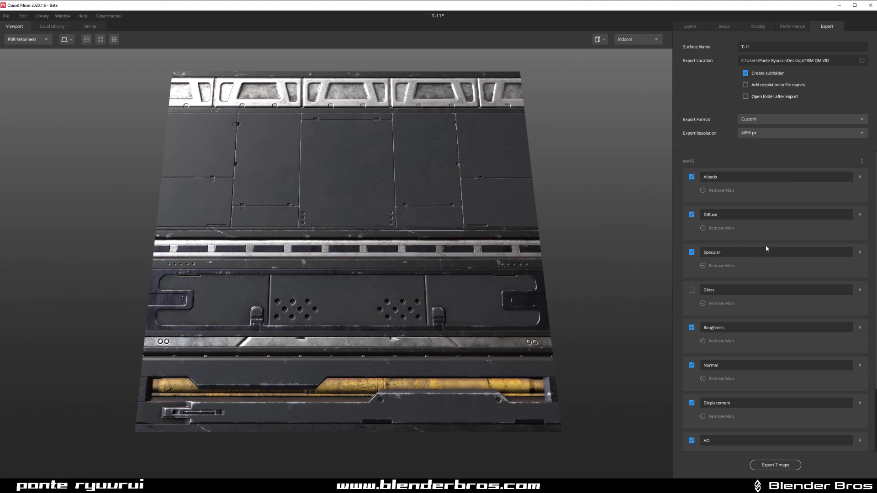
pyautogui.click(692, 214)
pyautogui.click(692, 252)
pyautogui.scroll(-2, 747, 379)
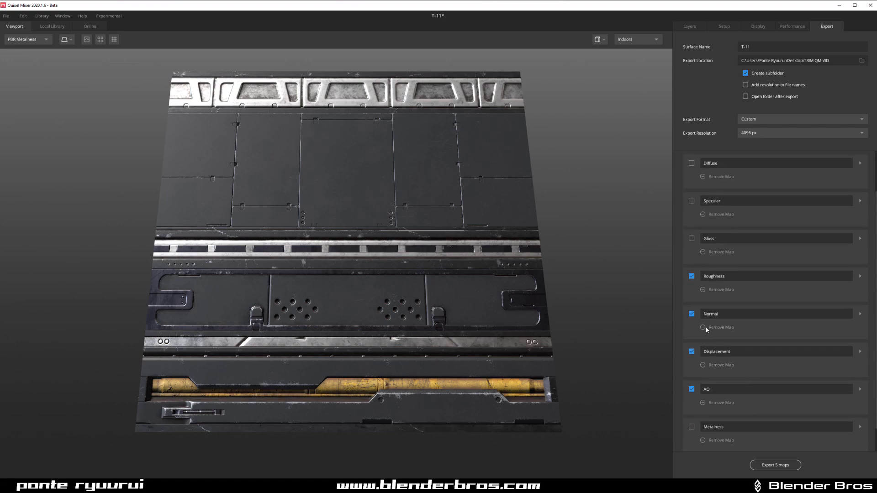
pyautogui.click(692, 352)
pyautogui.scroll(-1, 735, 386)
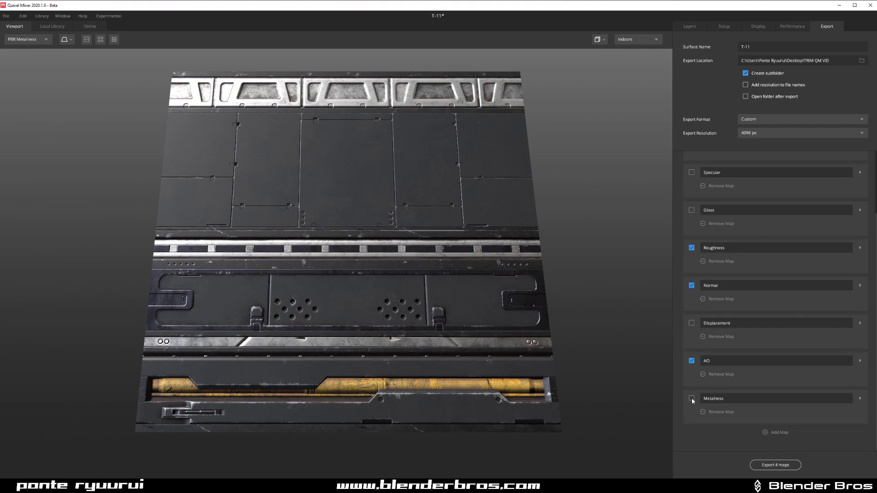
pyautogui.scroll(3, 769, 382)
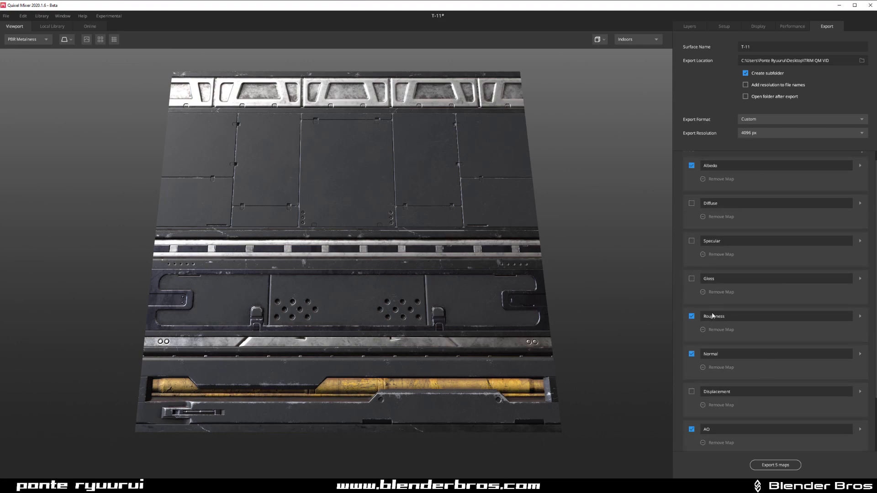
pyautogui.scroll(-3, 758, 283)
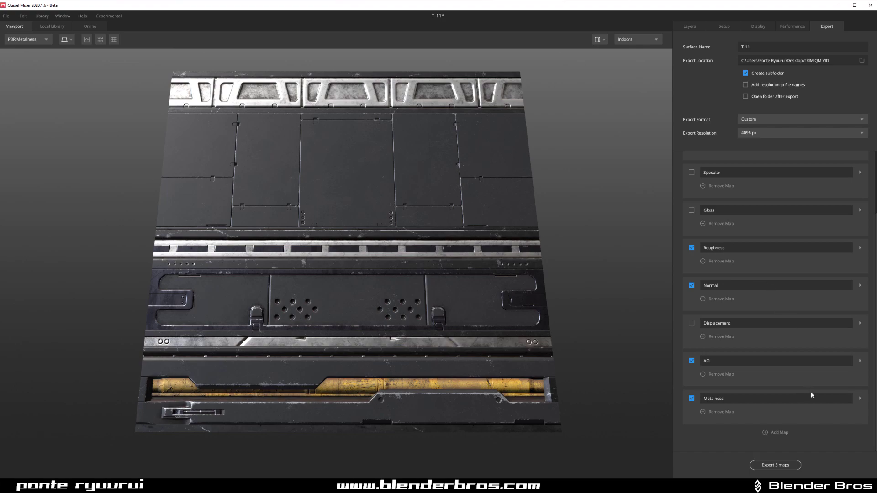
# Check the Metalness map's format and channel settings, and browse the export location without changing it
pyautogui.click(860, 398)
pyautogui.scroll(-2, 797, 350)
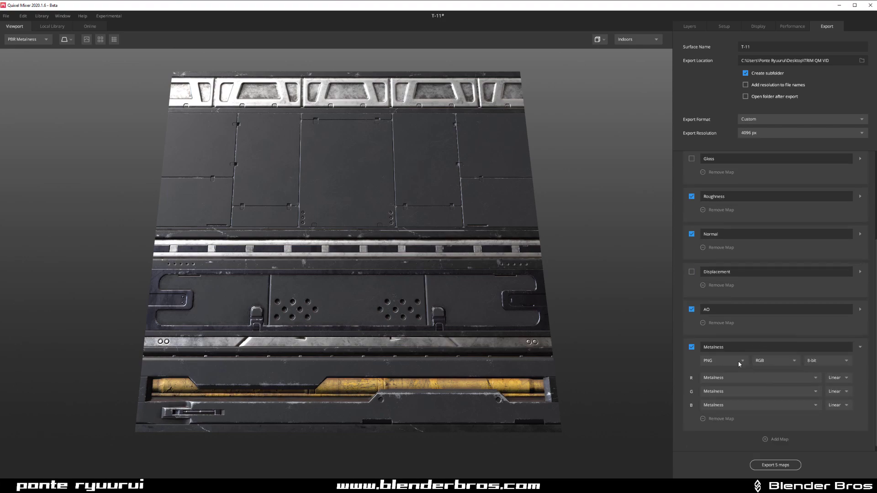
pyautogui.scroll(5, 775, 380)
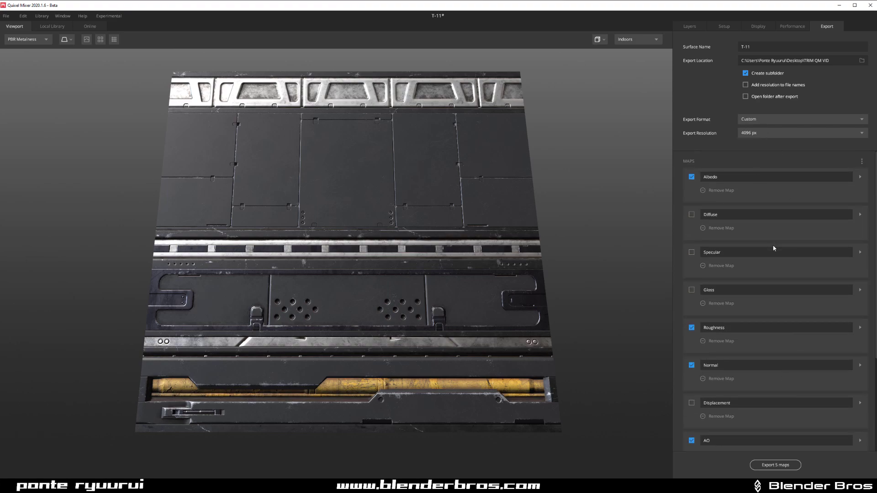
pyautogui.click(862, 61)
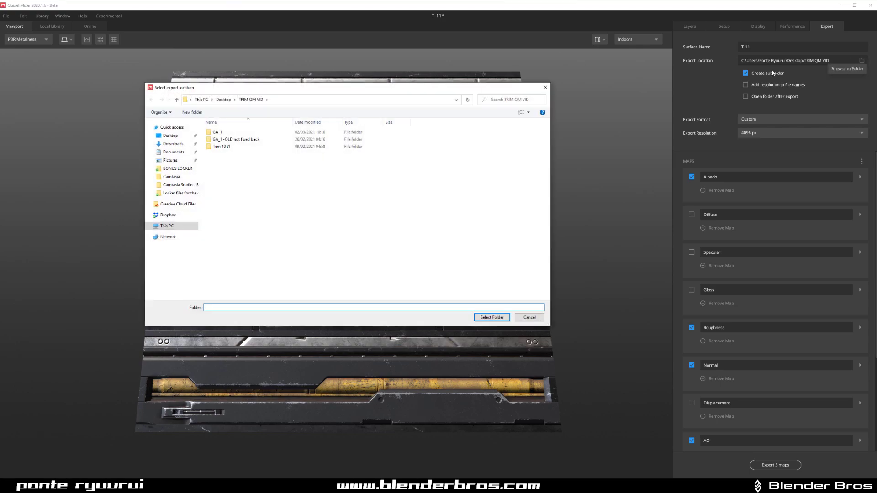
pyautogui.click(545, 88)
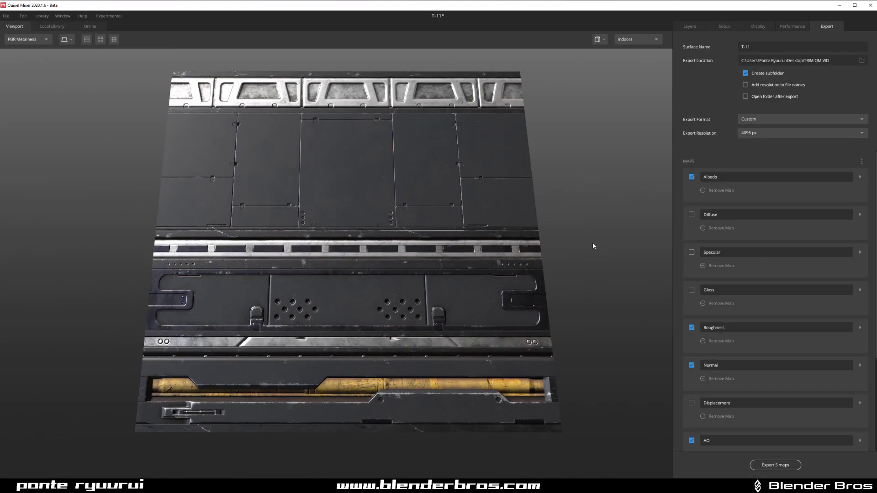
pyautogui.moveTo(476, 229)
pyautogui.mouseDown()
pyautogui.moveTo(473, 268)
pyautogui.moveTo(471, 231)
pyautogui.mouseUp()
pyautogui.scroll(2, 411, 210)
pyautogui.moveTo(407, 209); pyautogui.dragTo(380, 210, button='middle')
pyautogui.scroll(-4, 303, 258)
pyautogui.moveTo(302, 260); pyautogui.dragTo(327, 245)
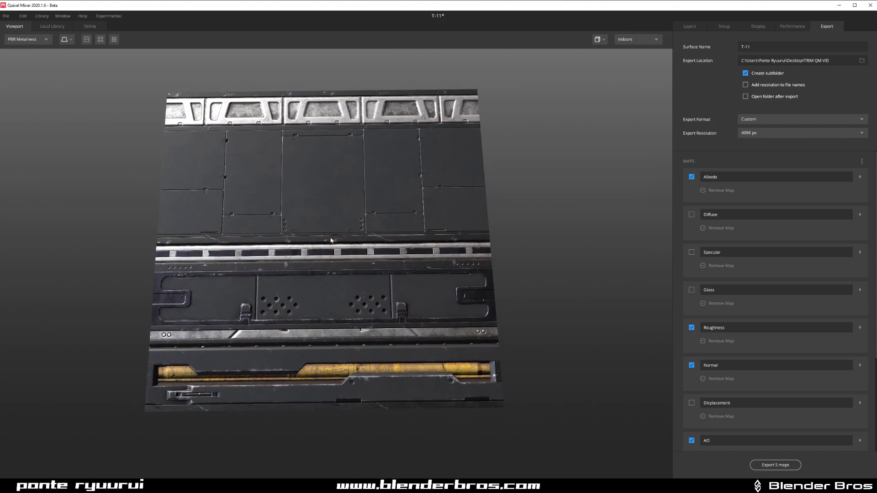
pyautogui.scroll(4, 406, 220)
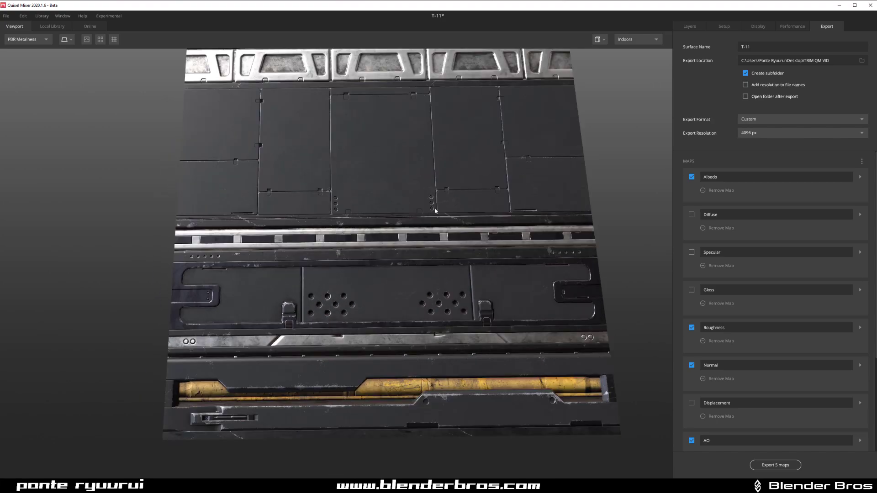